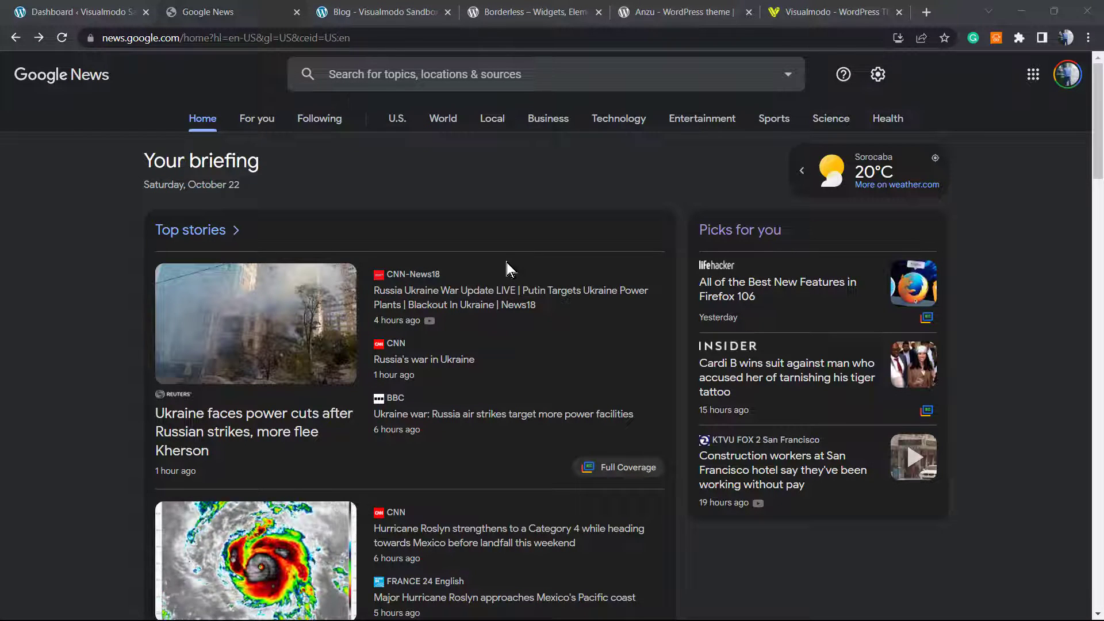
Look through the top stories, topic sections and fact checks on the Google News home page.
scroll(452, 222, "down", 6)
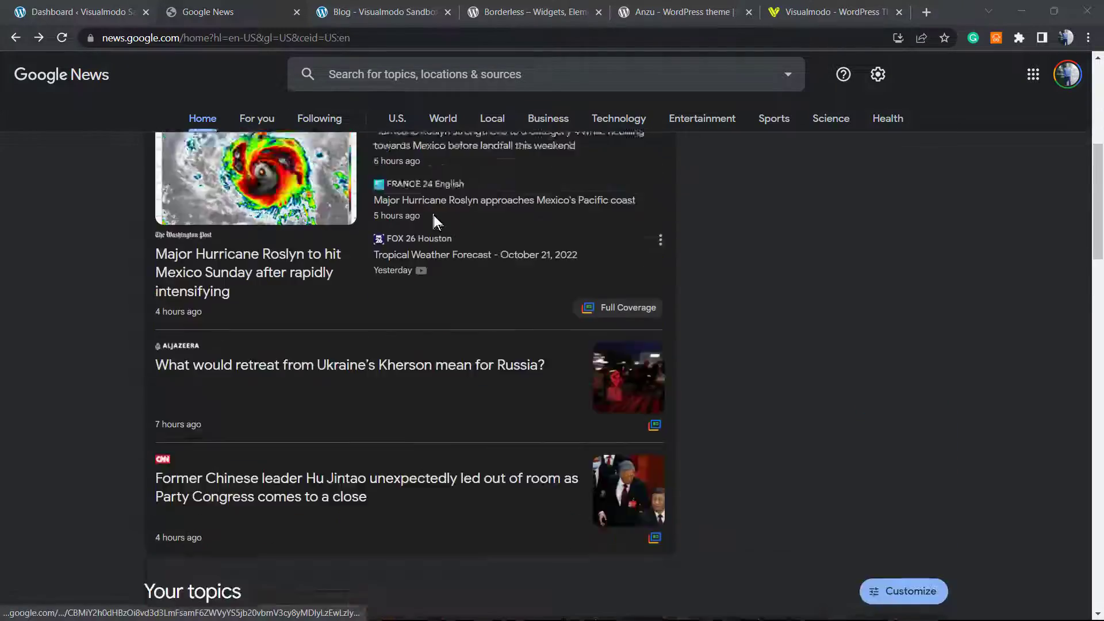
scroll(434, 215, "up", 6)
scroll(425, 220, "down", 16)
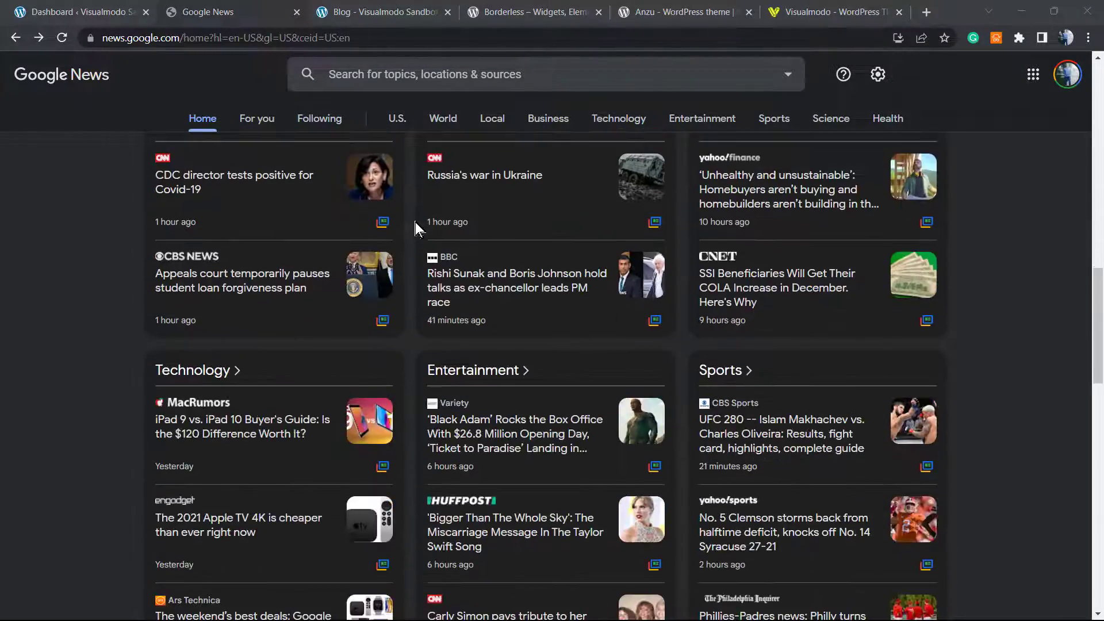
scroll(414, 223, "down", 11)
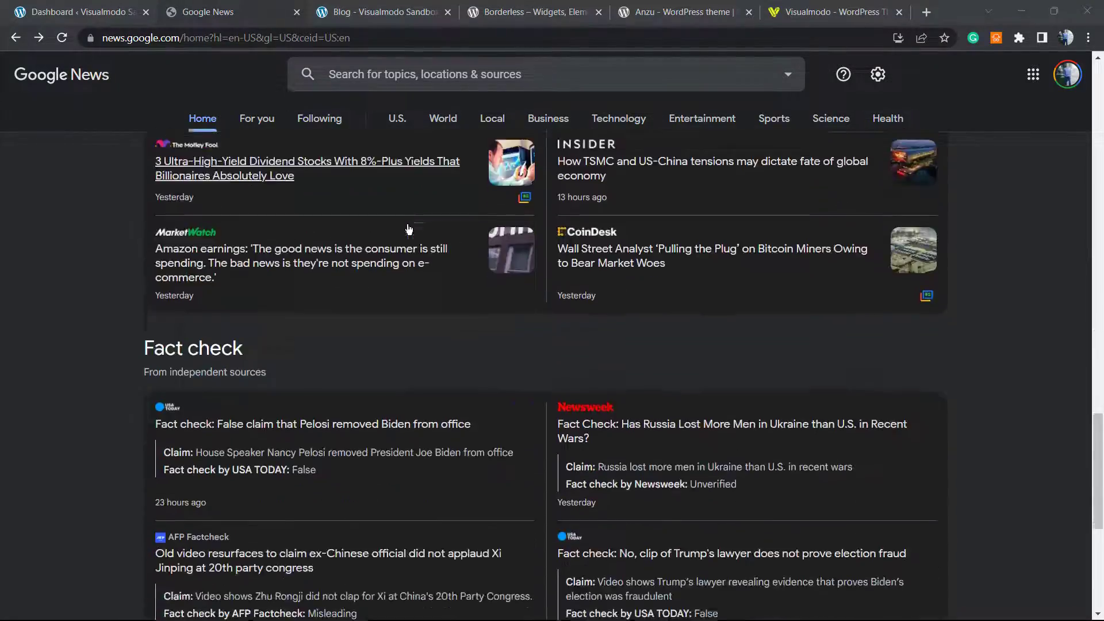
scroll(401, 228, "up", 5)
scroll(401, 228, "up", 15)
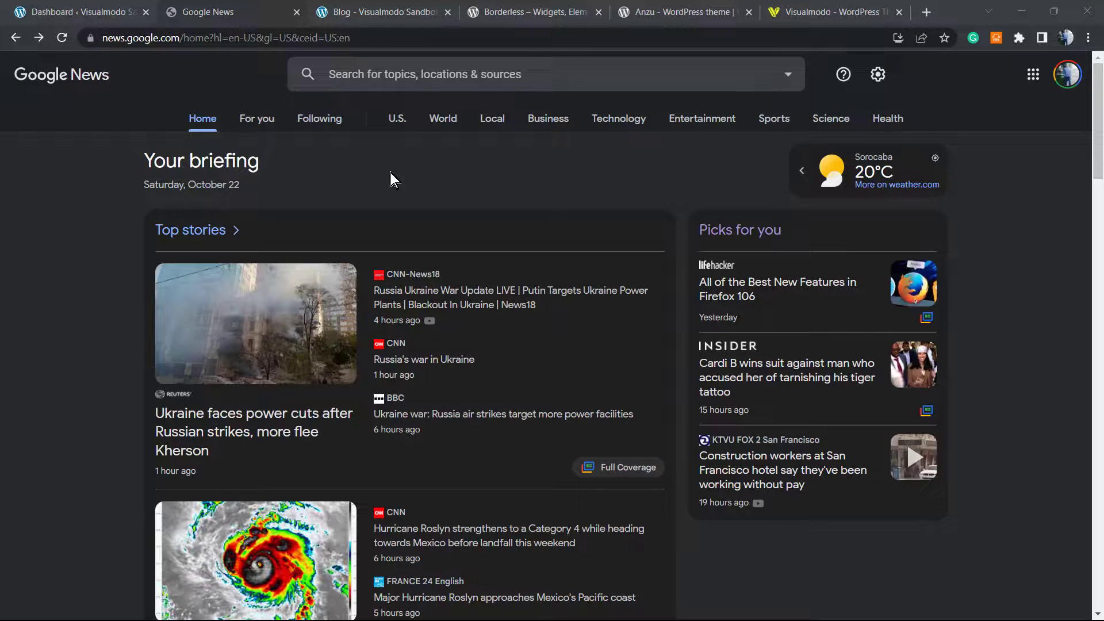
Review the posts and sidebar widgets on the sandbox site's blog page.
left_click(98, 8)
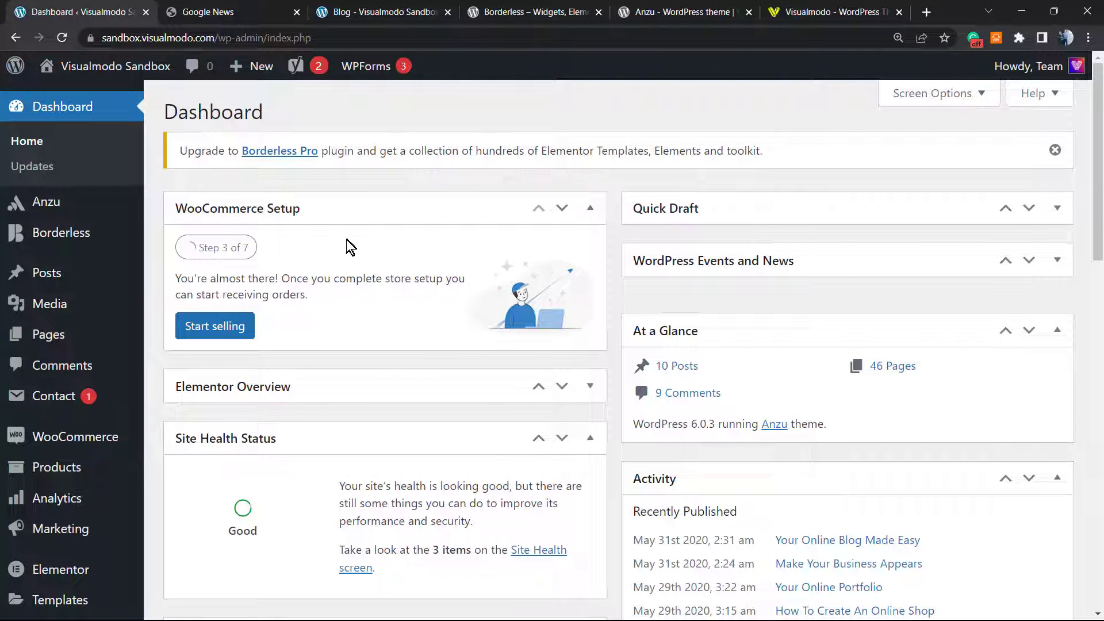
left_click(345, 8)
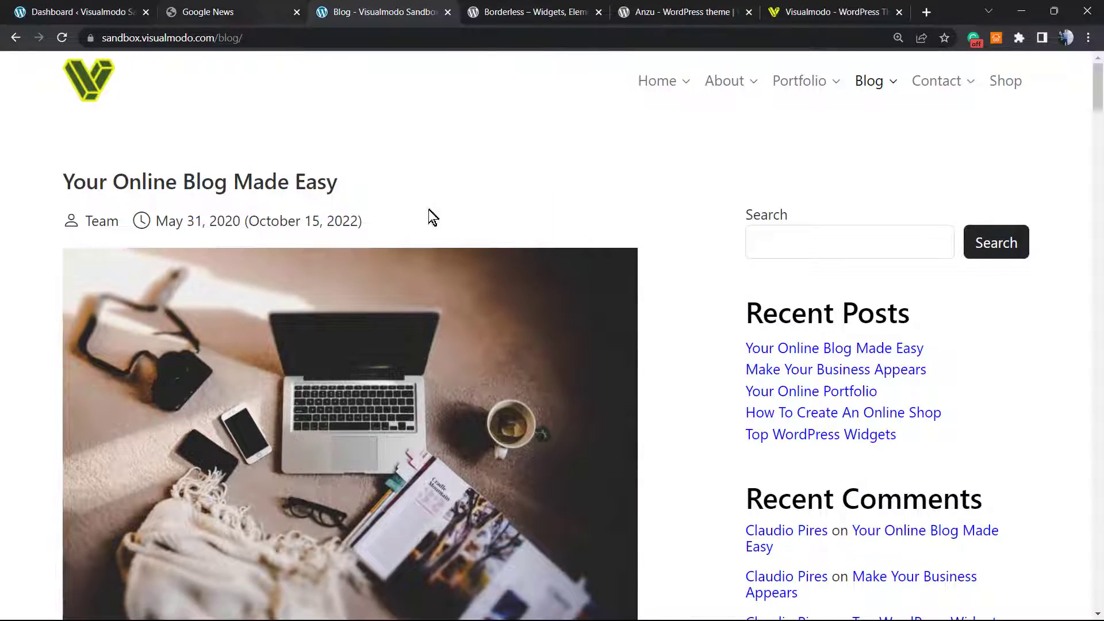
scroll(464, 251, "down", 18)
scroll(455, 244, "up", 3)
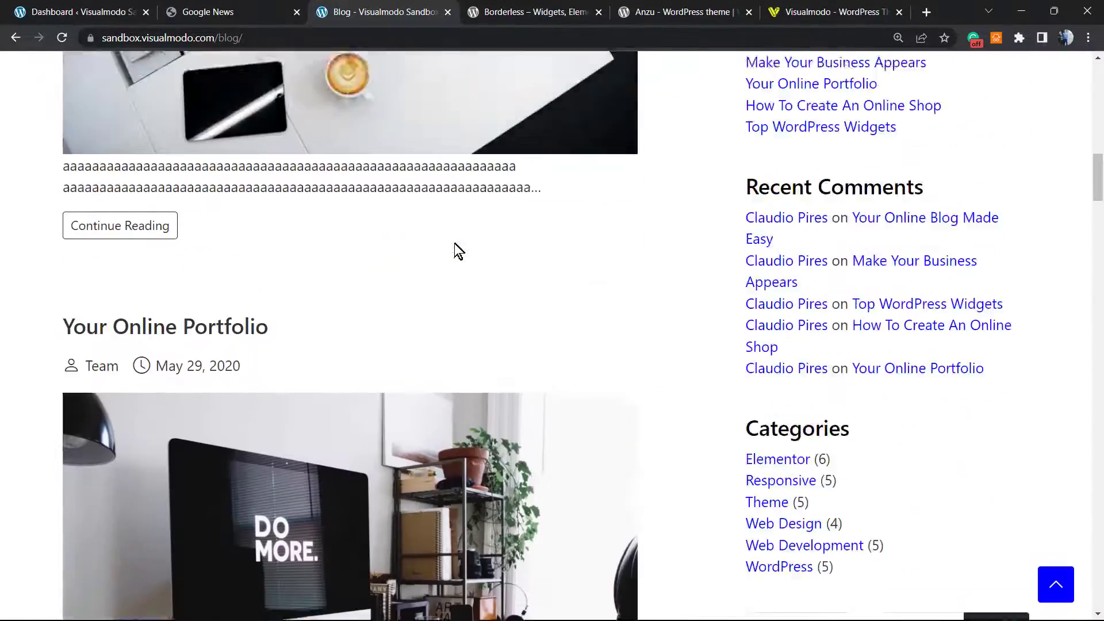
scroll(454, 243, "up", 5)
scroll(454, 243, "down", 18)
scroll(447, 245, "up", 3)
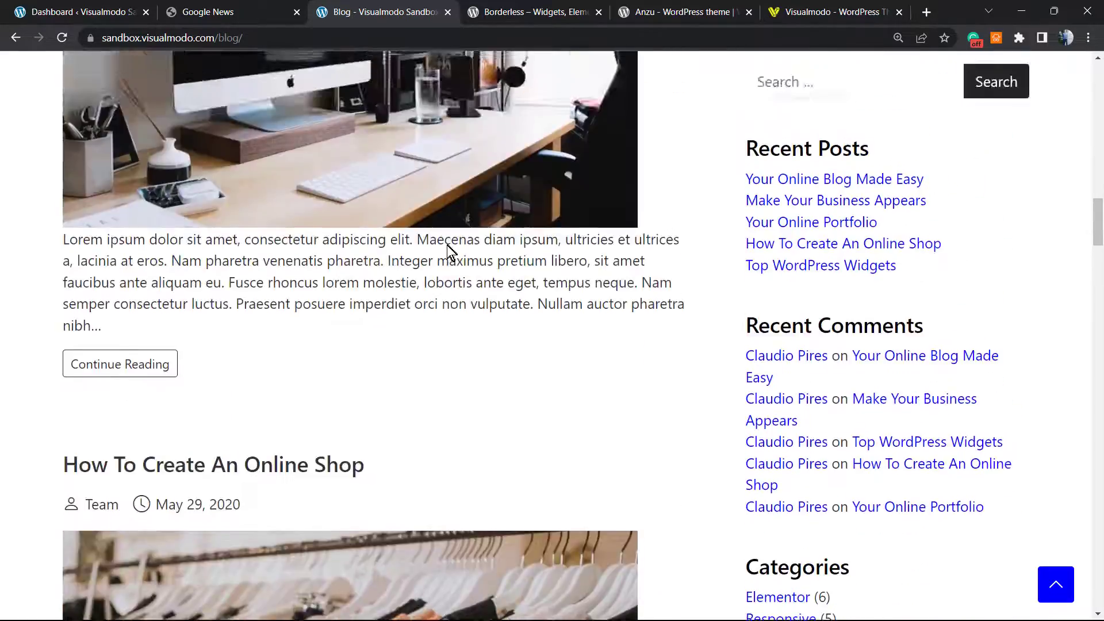
scroll(447, 245, "up", 12)
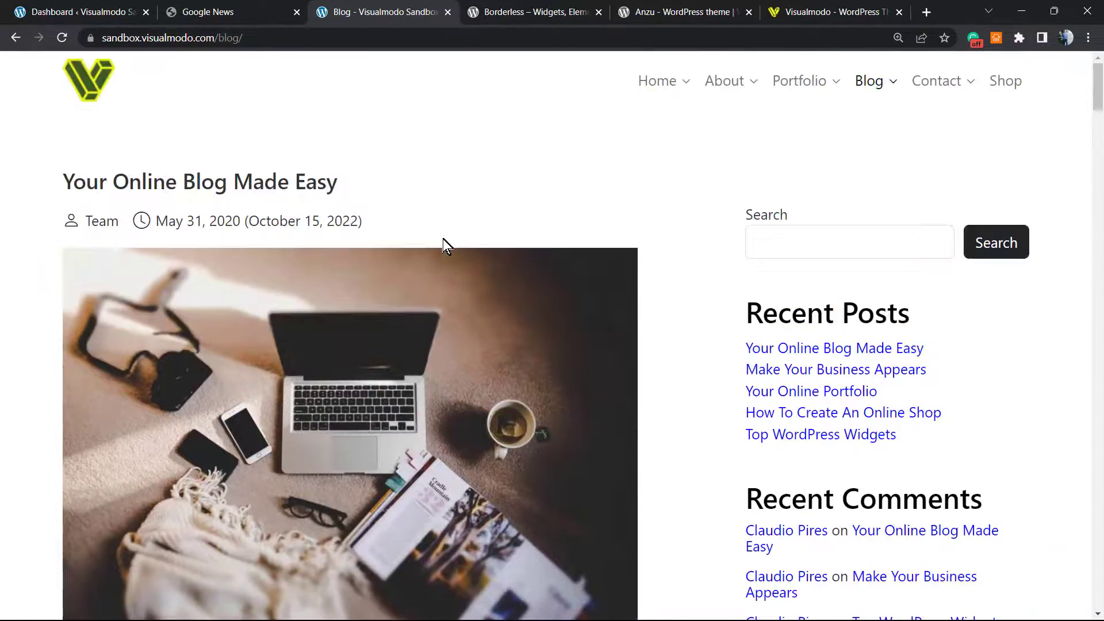
From the WordPress dashboard, go to adding new plugins and search for "XML Sitemap & Google News".
left_click(109, 8)
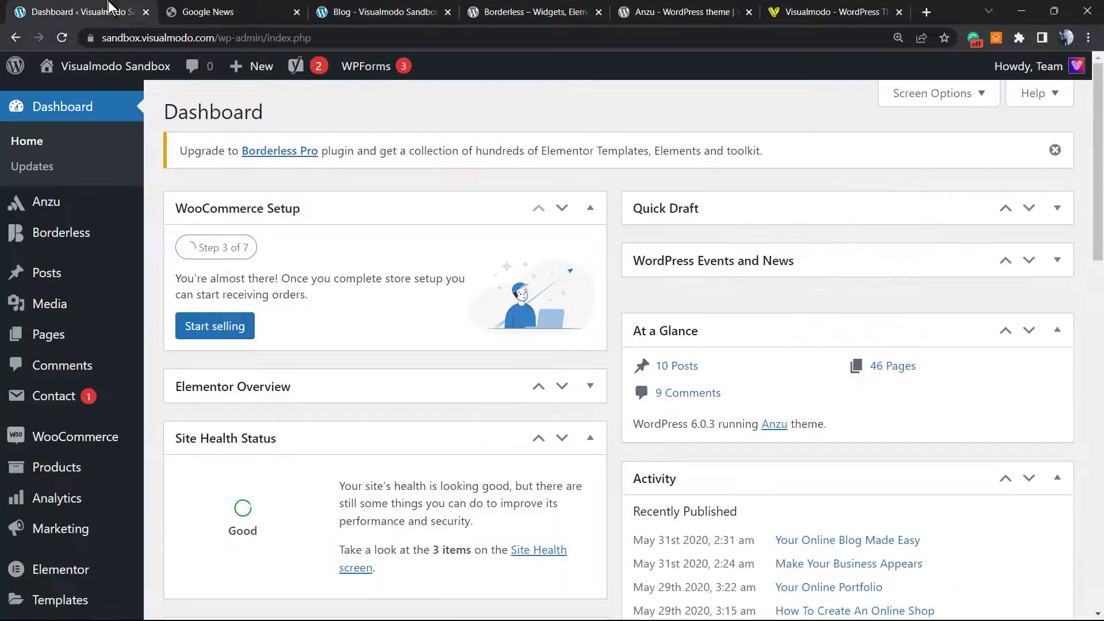
scroll(67, 433, "down", 1)
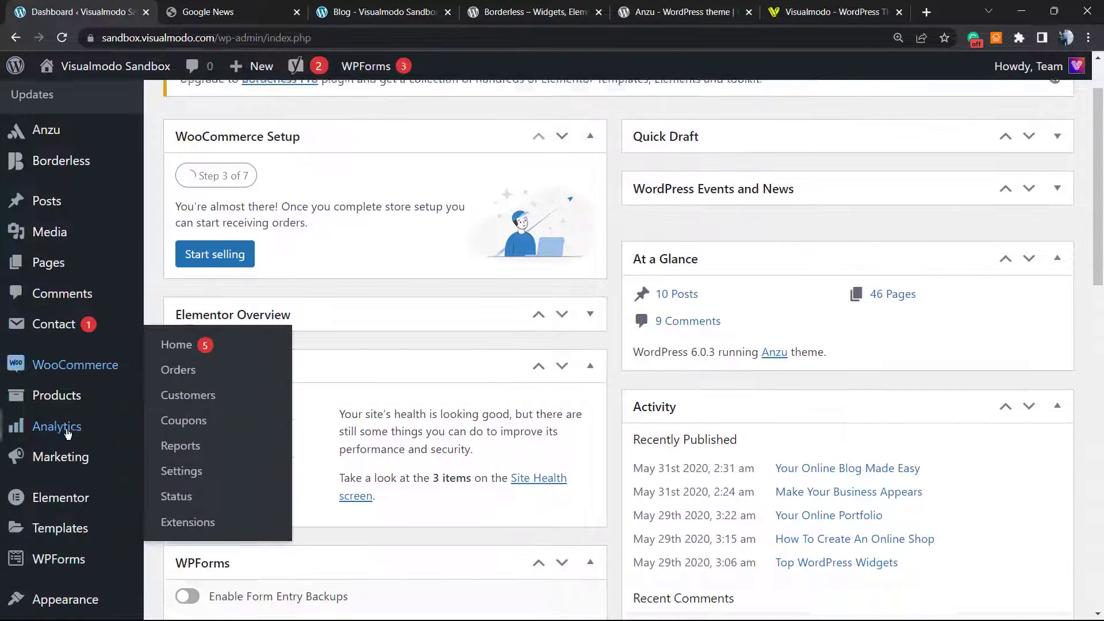
scroll(67, 432, "down", 3)
mouse_move(62, 423)
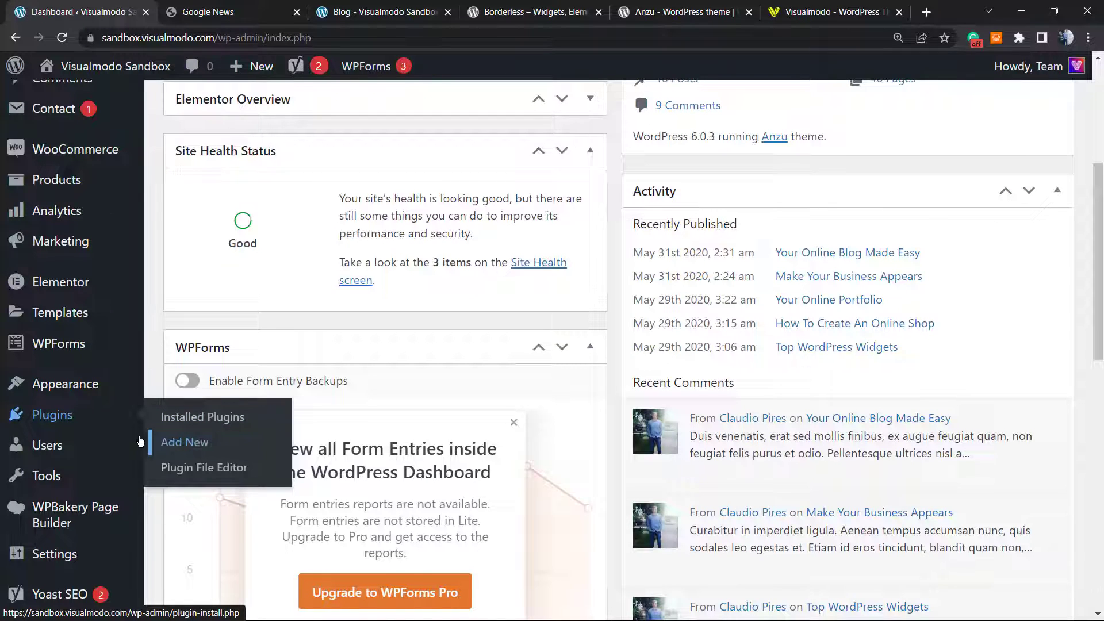
left_click(188, 442)
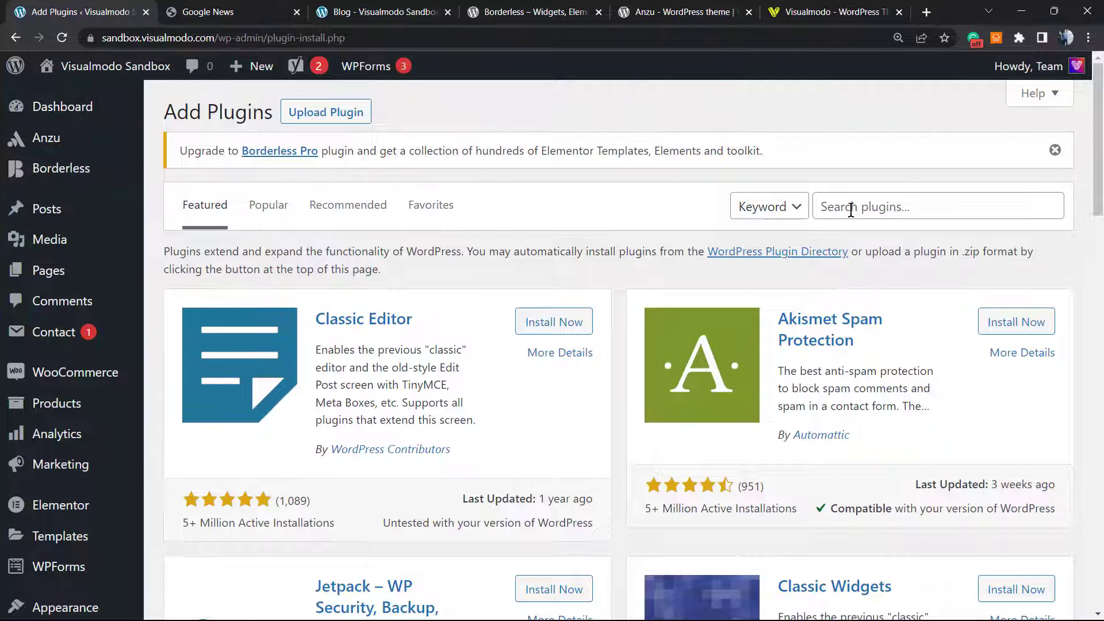
left_click(851, 210)
type("XML Sitemap & Google News")
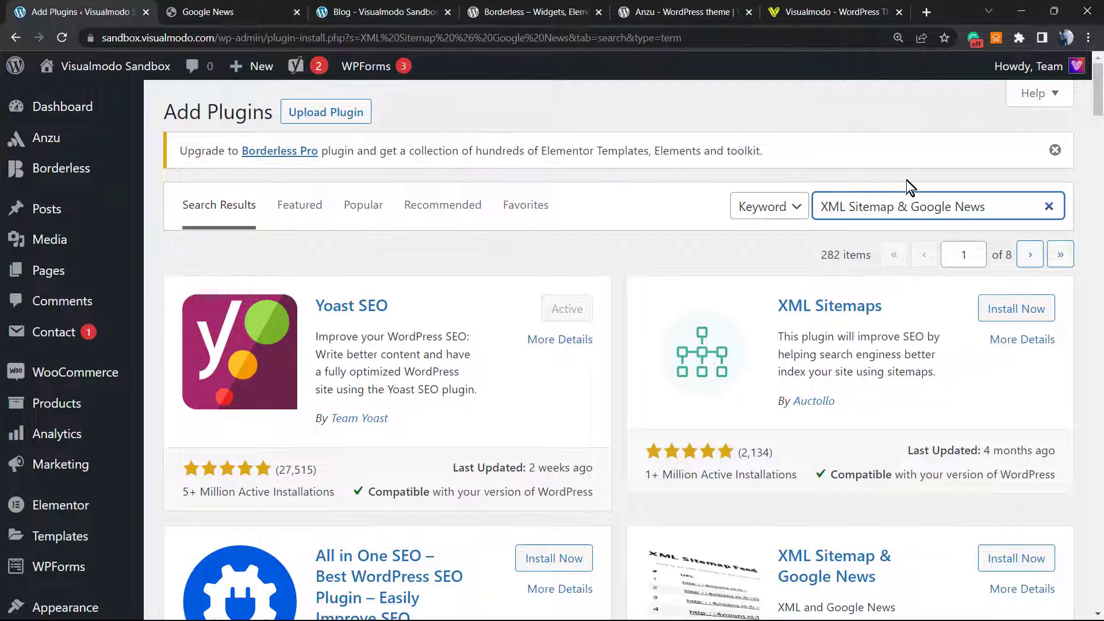
Install and activate the XML Sitemap & Google News plugin, and dismiss its compatibility notice.
scroll(732, 300, "down", 2)
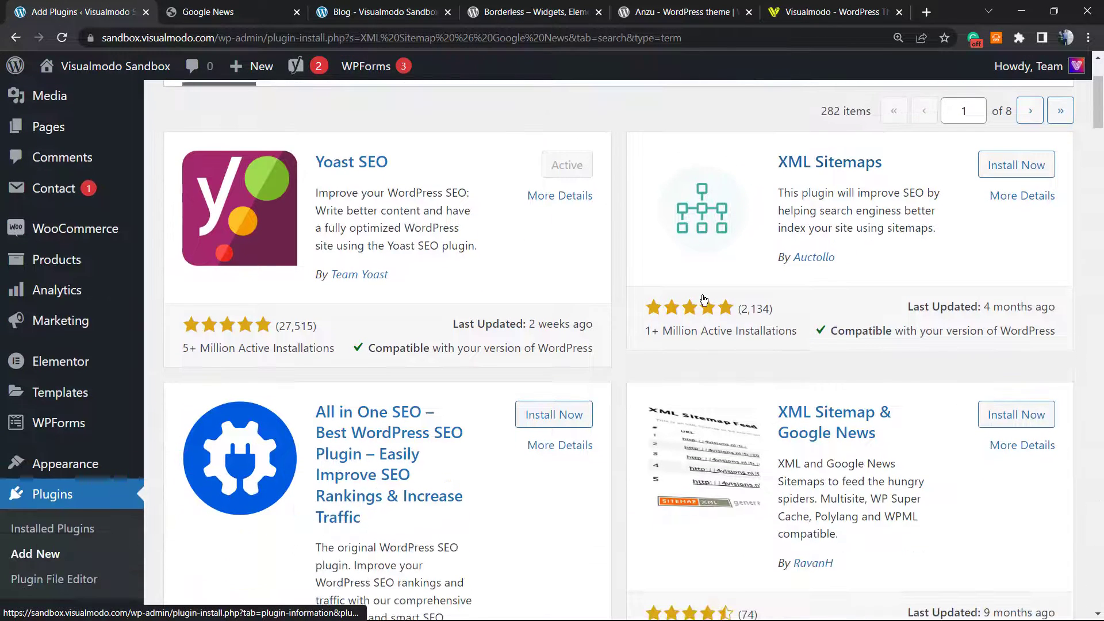
scroll(699, 300, "down", 1)
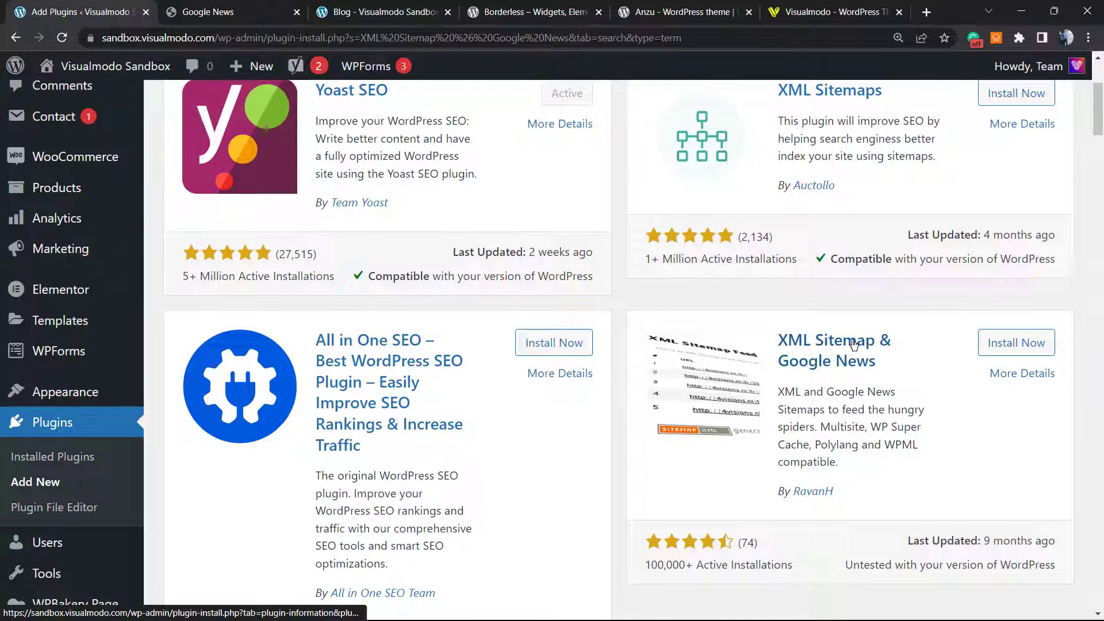
scroll(719, 546, "down", 1)
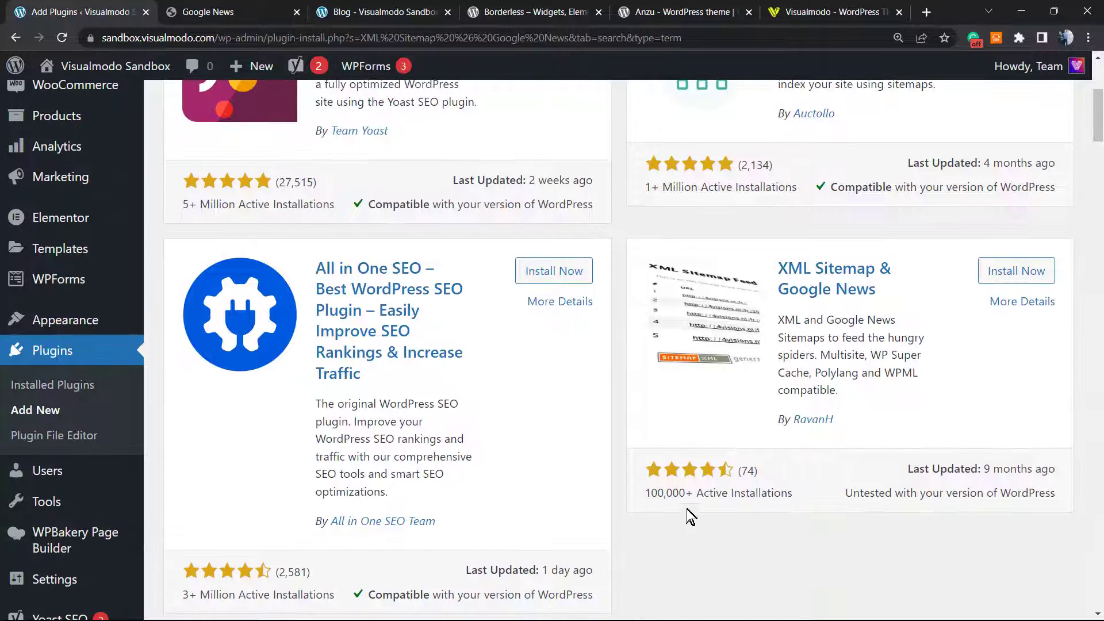
triple_click(658, 496)
triple_click(658, 496)
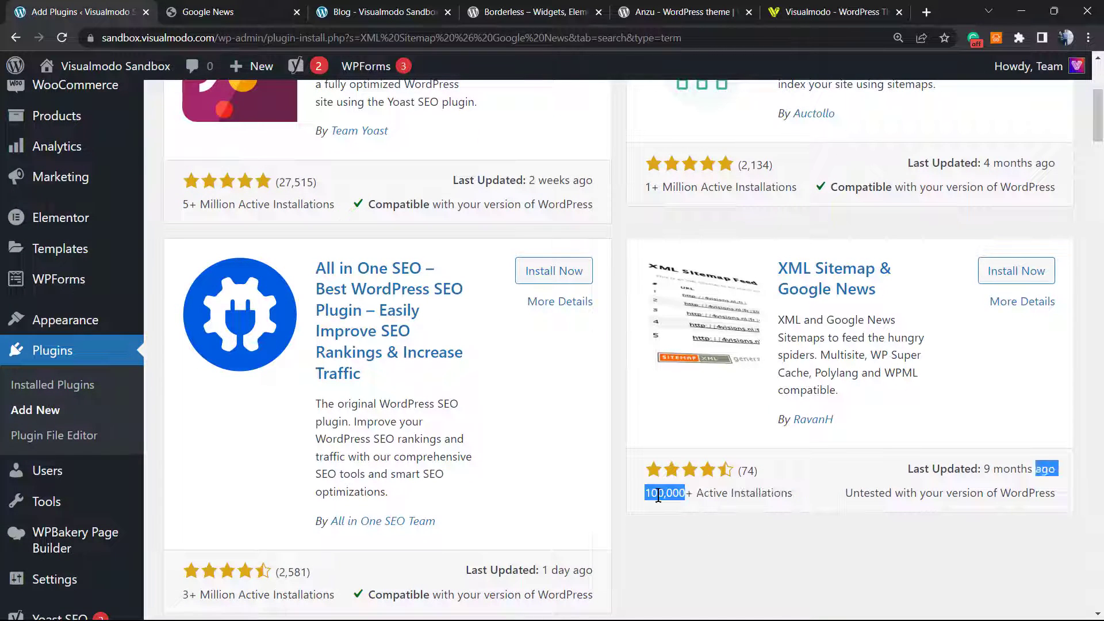
double_click(659, 496)
scroll(810, 463, "up", 4)
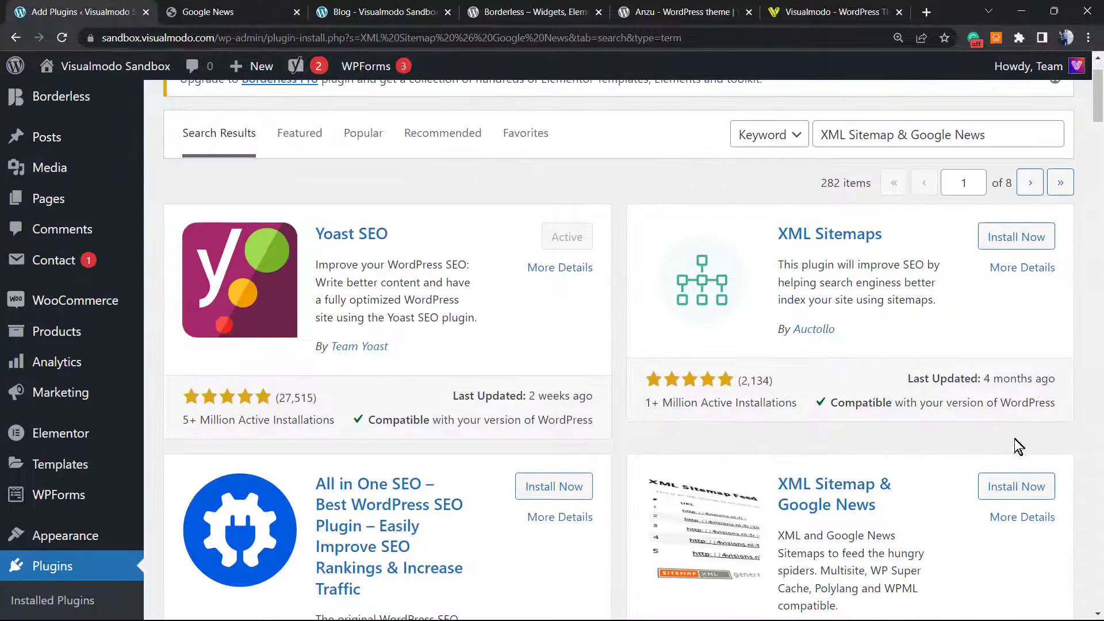
left_click(1017, 488)
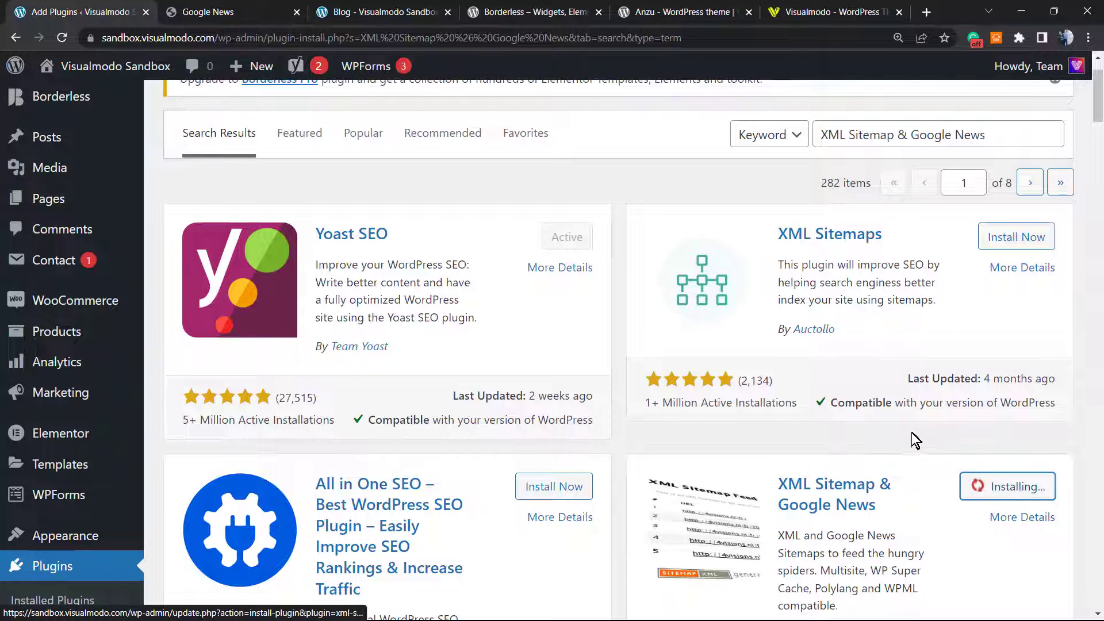
scroll(886, 356, "down", 3)
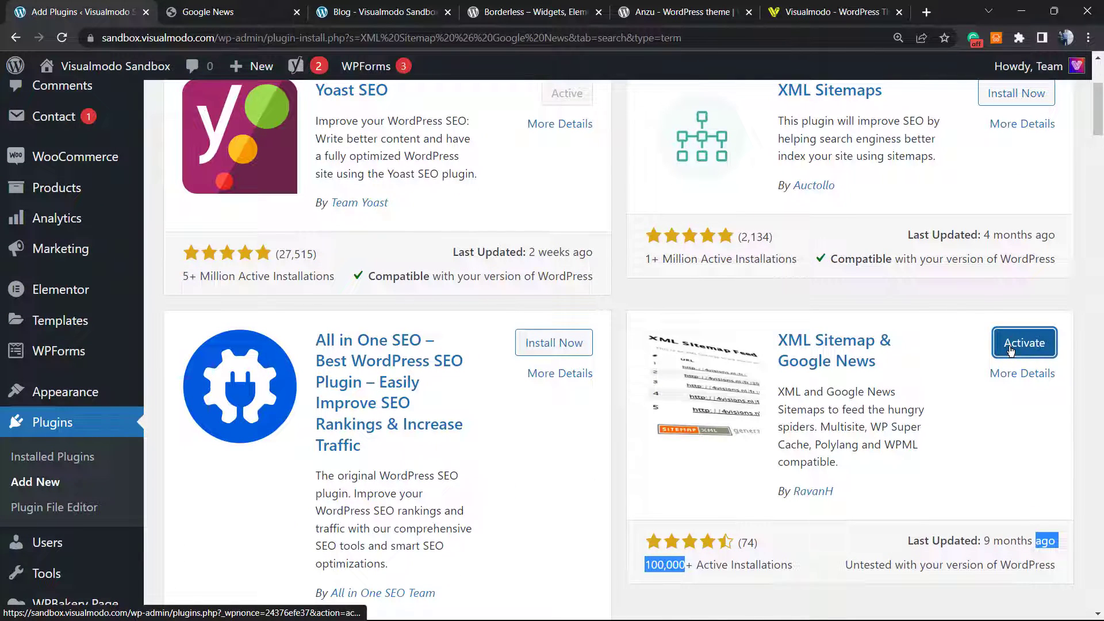
left_click(1012, 350)
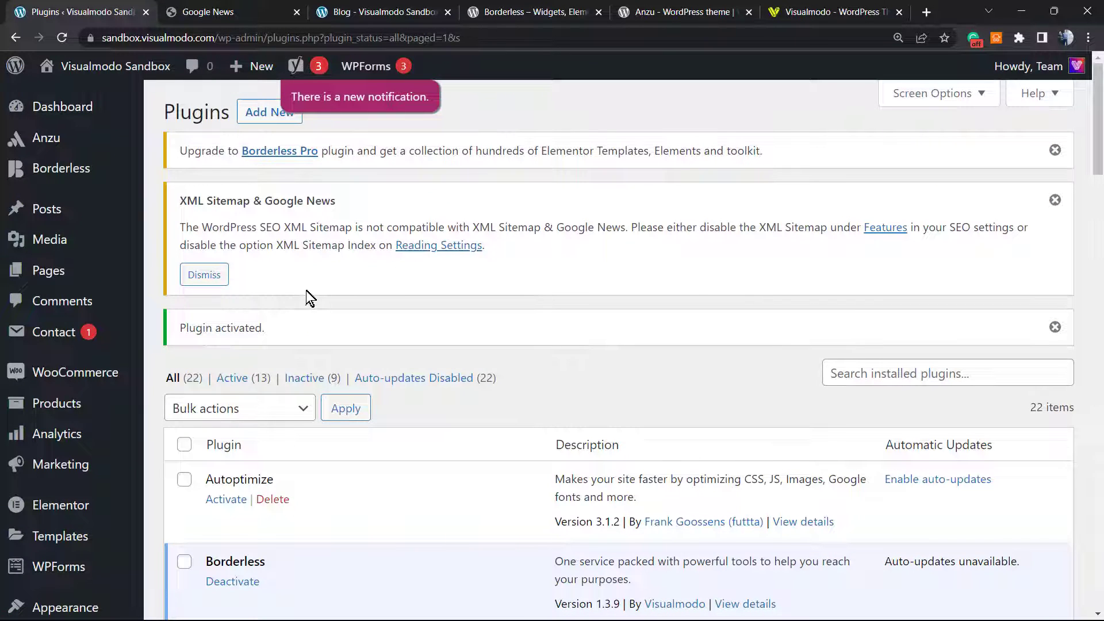
left_click(204, 275)
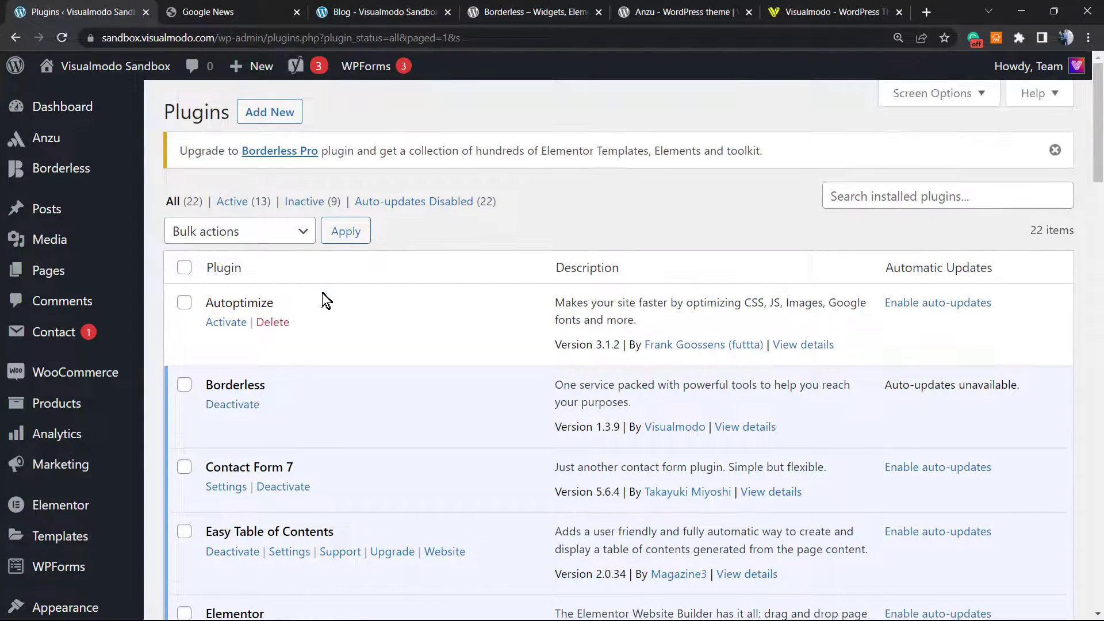
Find XML Sitemap & Google News among the installed plugins and open its settings.
scroll(320, 295, "down", 5)
scroll(319, 294, "down", 9)
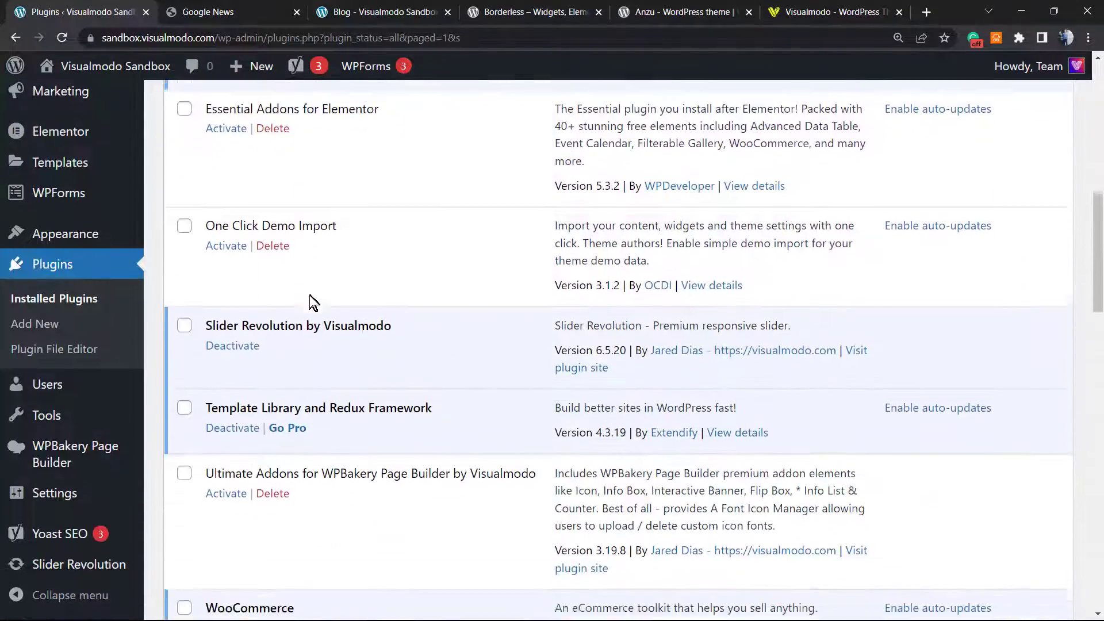
scroll(308, 295, "down", 9)
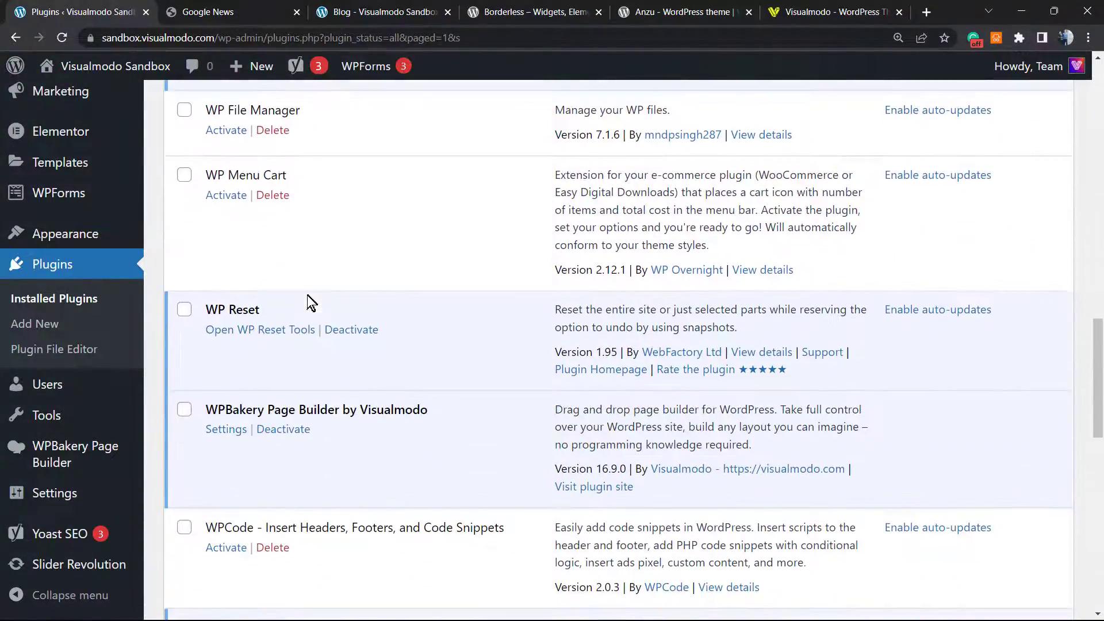
scroll(304, 297, "down", 5)
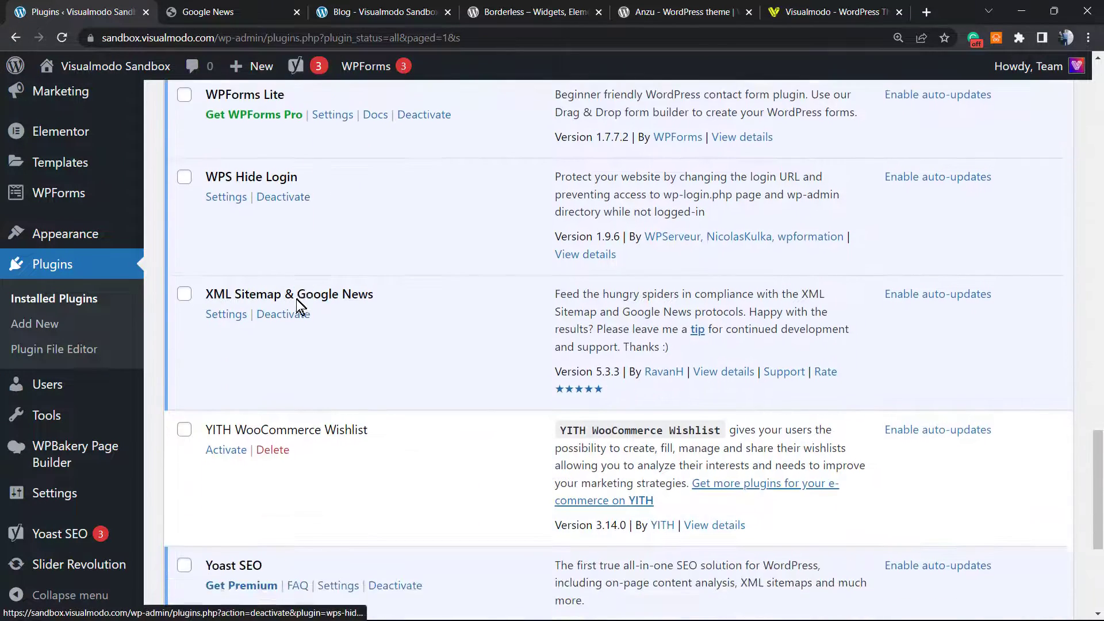
triple_click(241, 255)
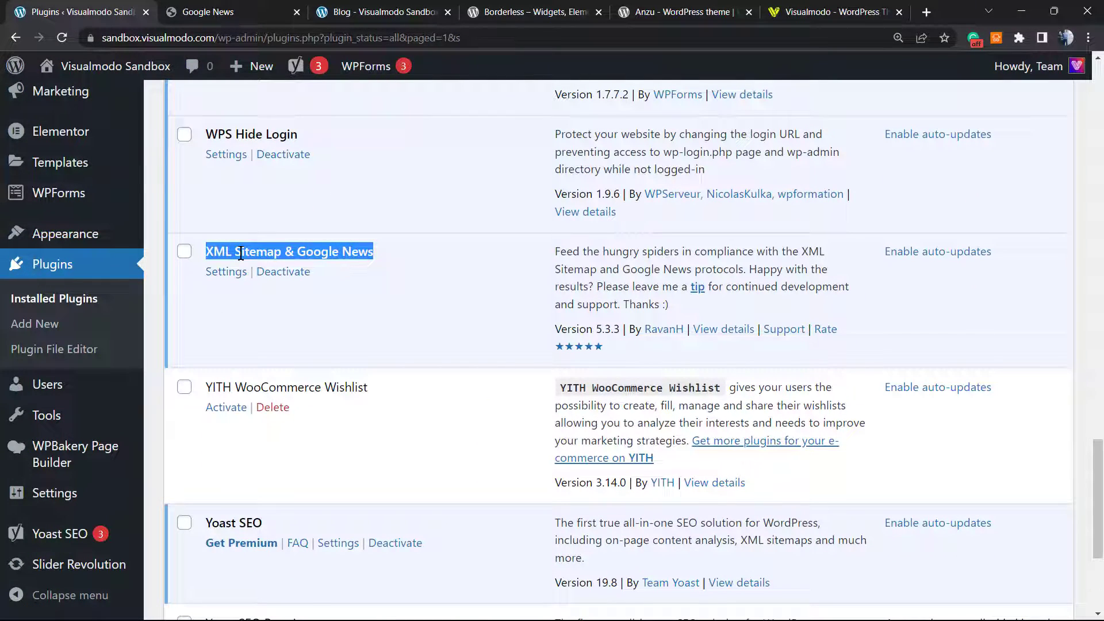
left_click(227, 273)
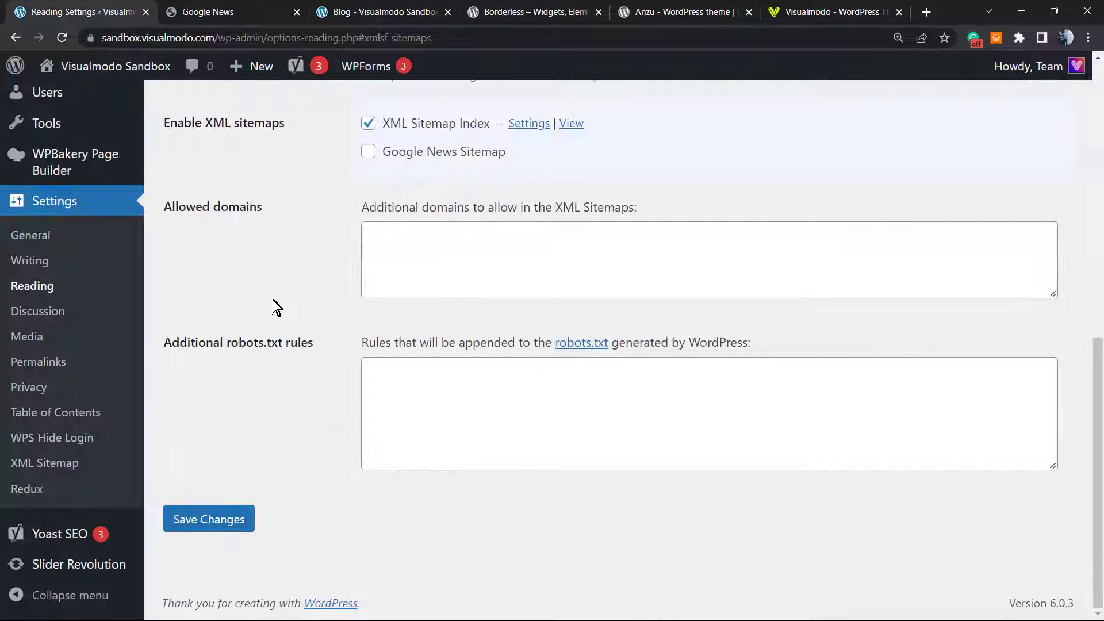
Enable the Google News Sitemap, disable the XML Sitemap Index, and save the reading settings.
scroll(270, 305, "up", 5)
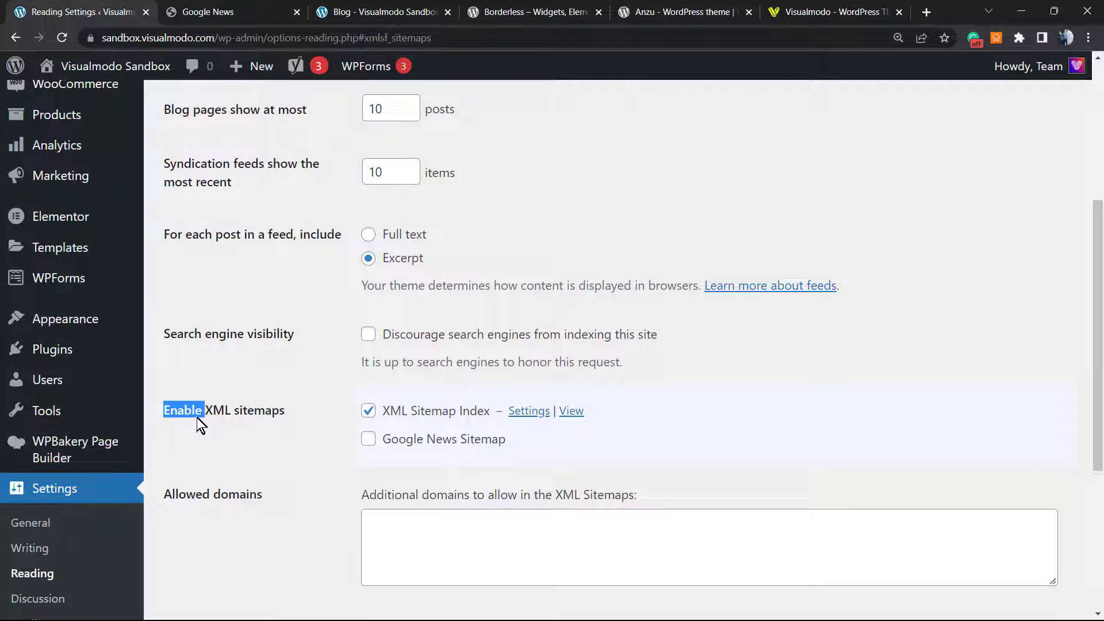
triple_click(197, 419)
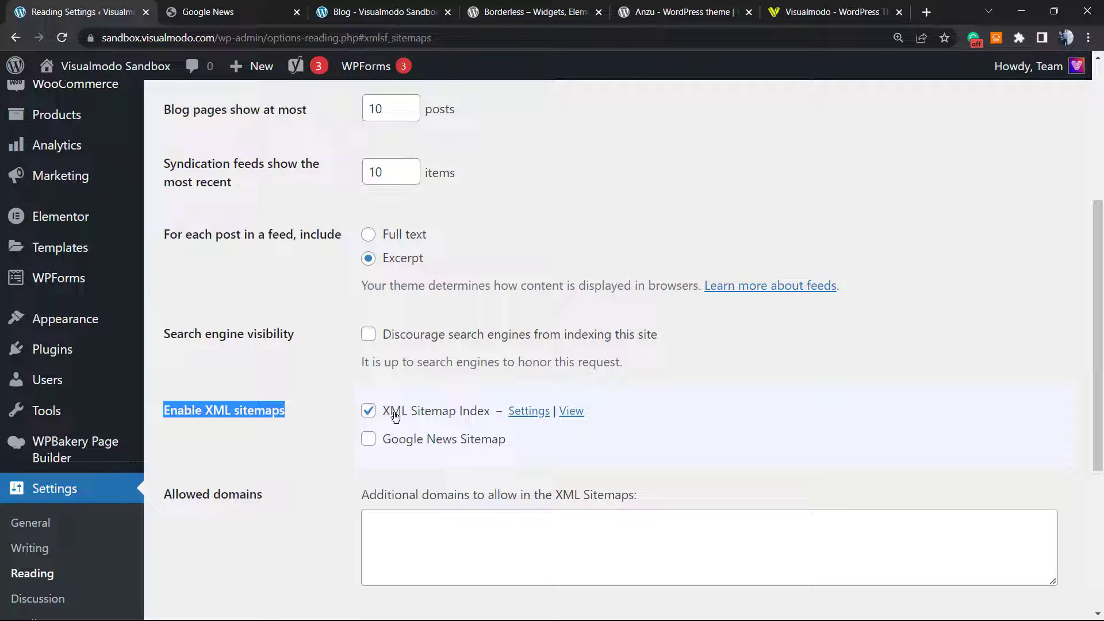
left_click(399, 438)
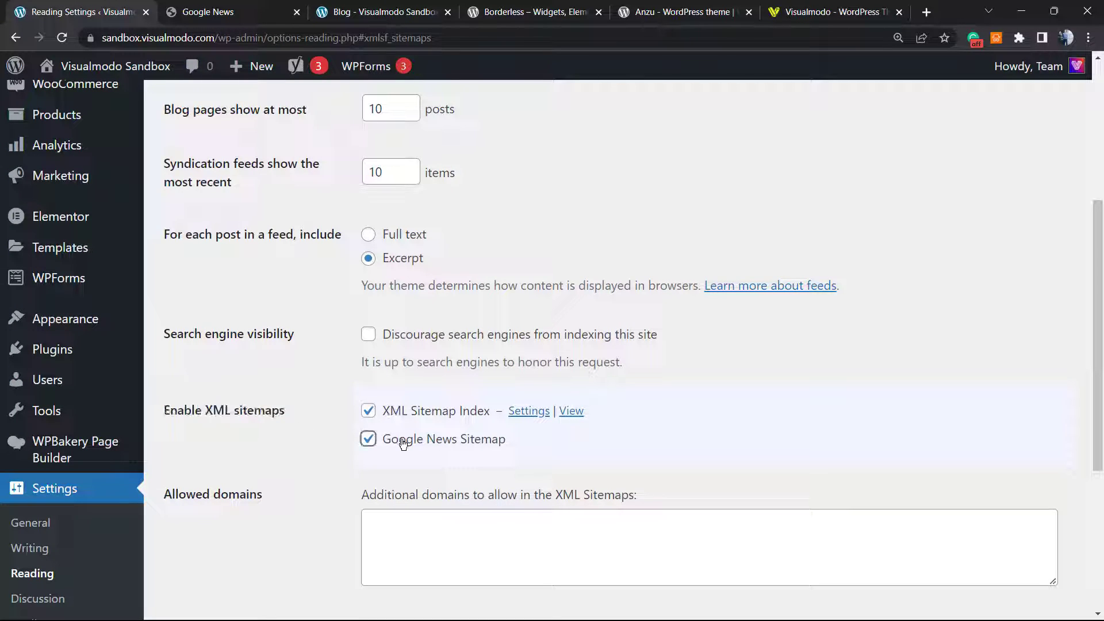
left_click(371, 412)
scroll(288, 422, "down", 5)
left_click(212, 523)
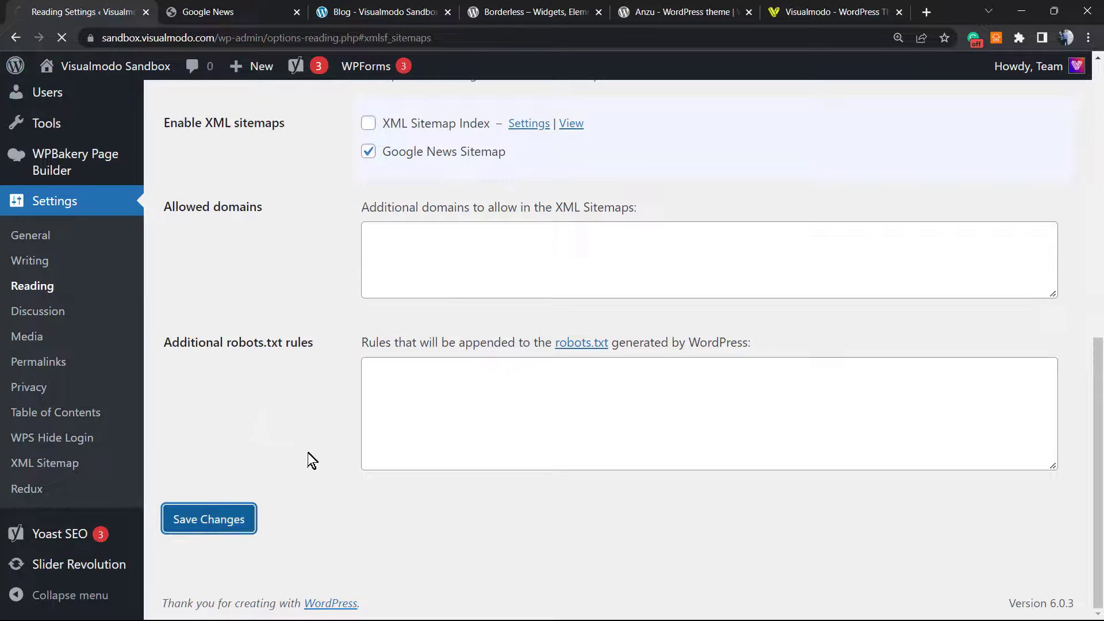
Open the settings page of the enabled Google News Sitemap.
scroll(308, 453, "up", 3)
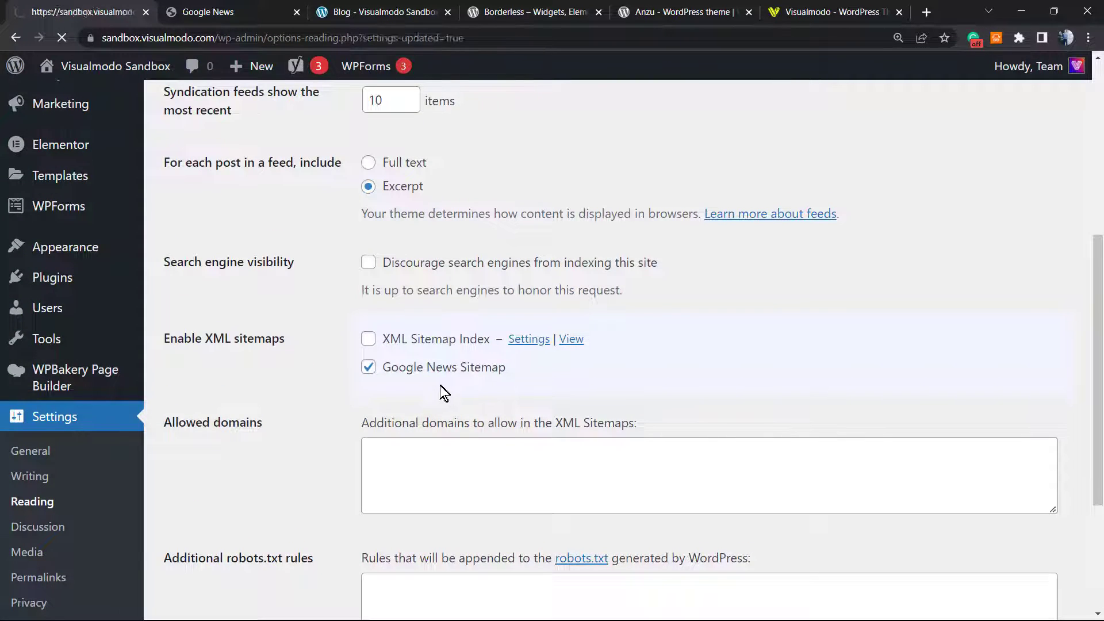
scroll(412, 386, "down", 10)
scroll(408, 379, "up", 1)
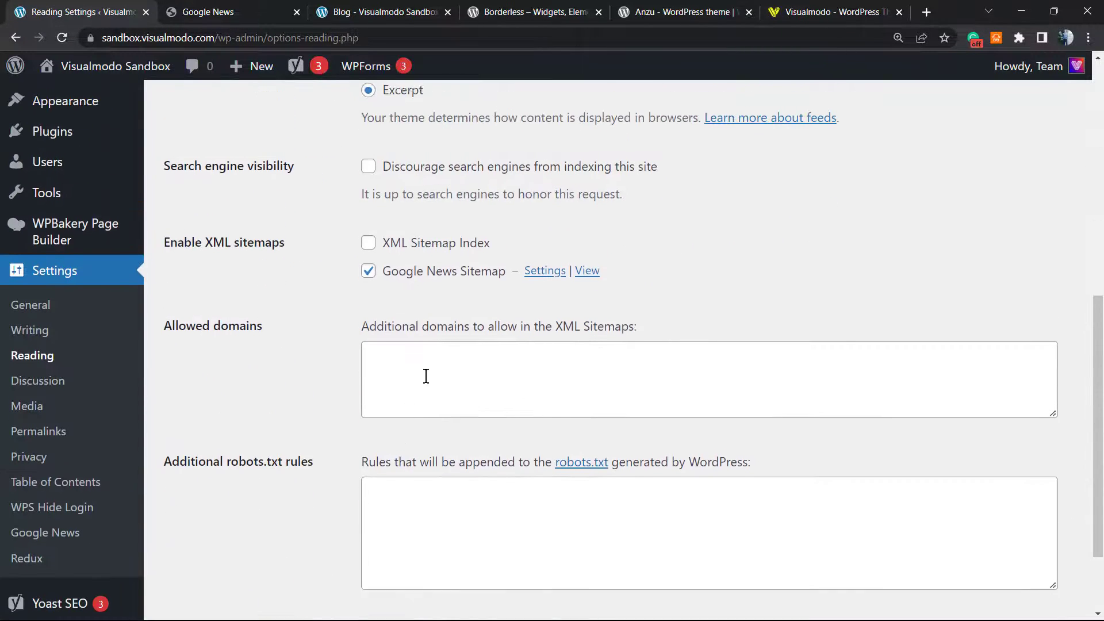
left_click(543, 276)
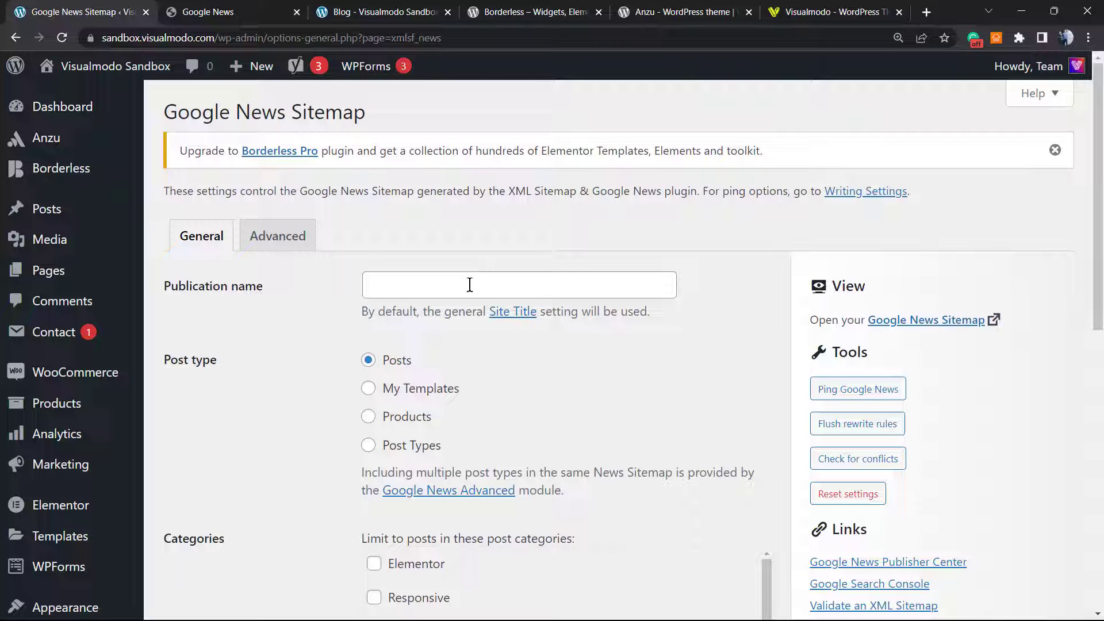
Review the publication name field and the post type choices in the general Google News Sitemap settings.
left_click(437, 280)
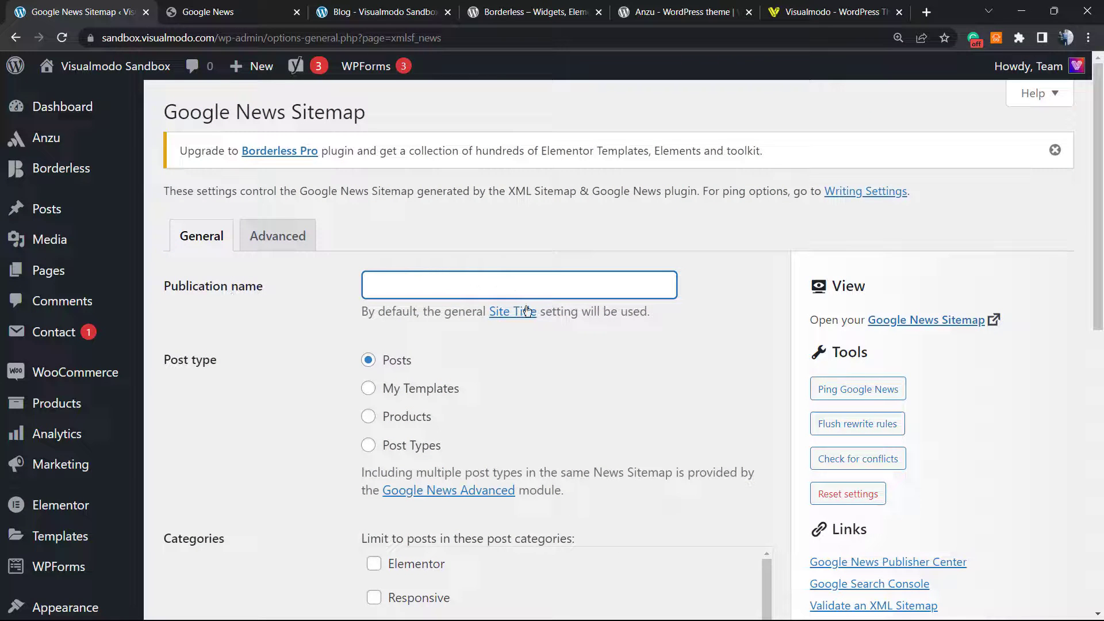
scroll(491, 322, "down", 1)
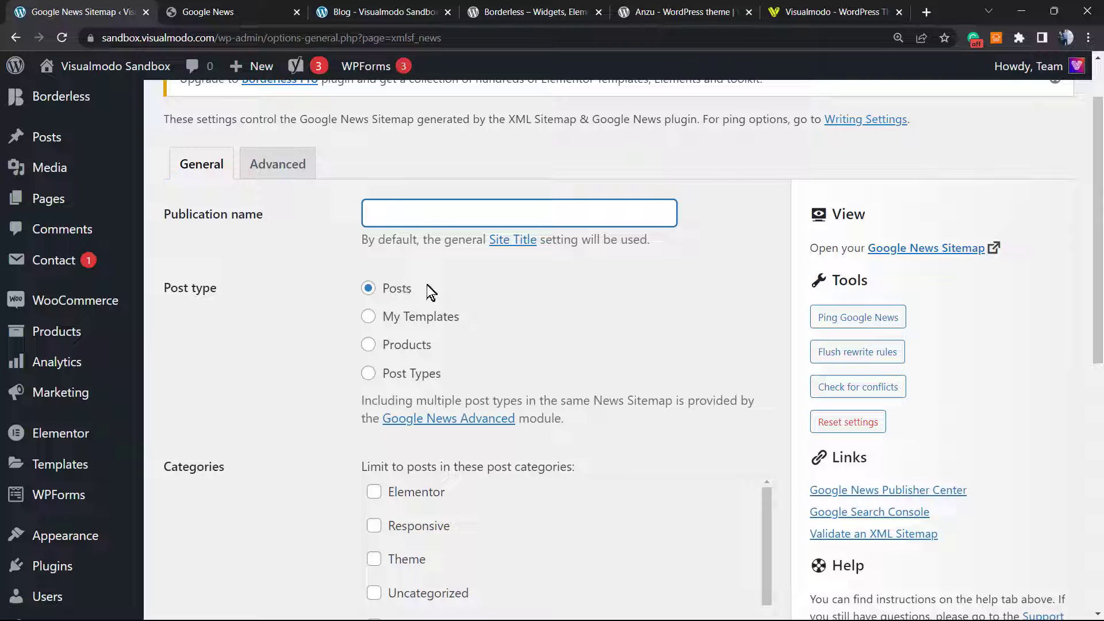
scroll(84, 263, "up", 2)
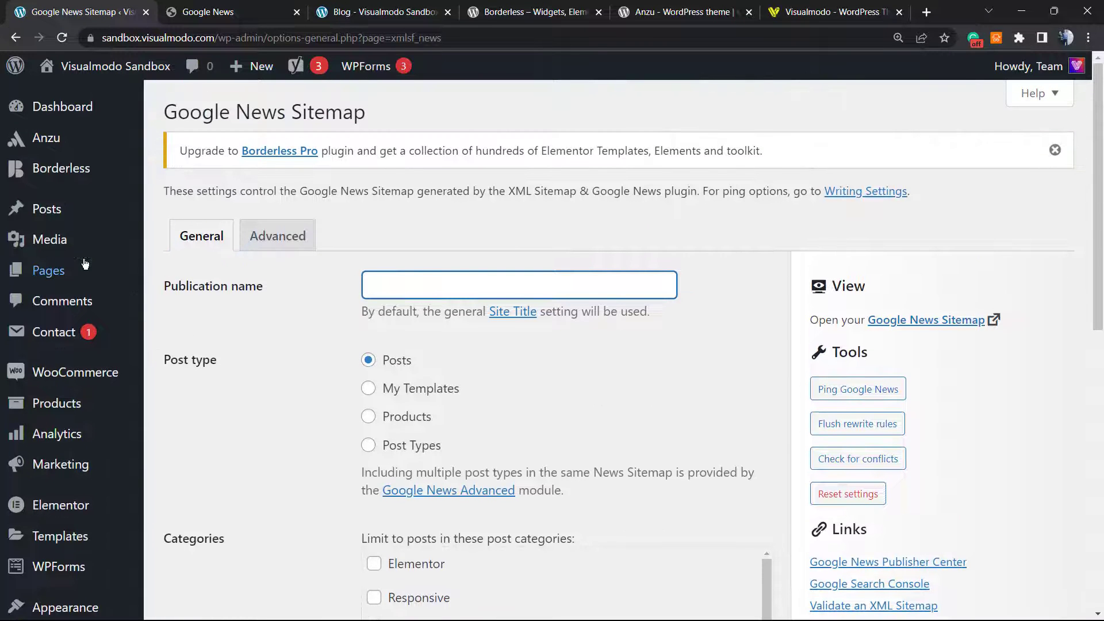
Open the site's posts list in a new browser tab, look through the posts, and close that tab.
right_click(48, 215)
left_click(86, 226)
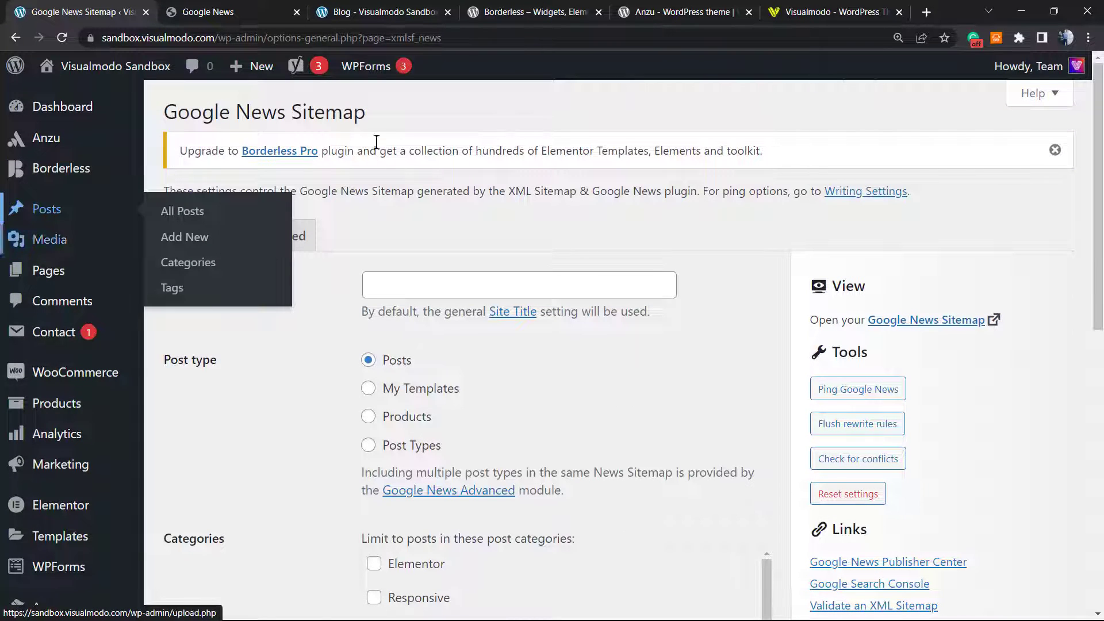
left_click(197, 12)
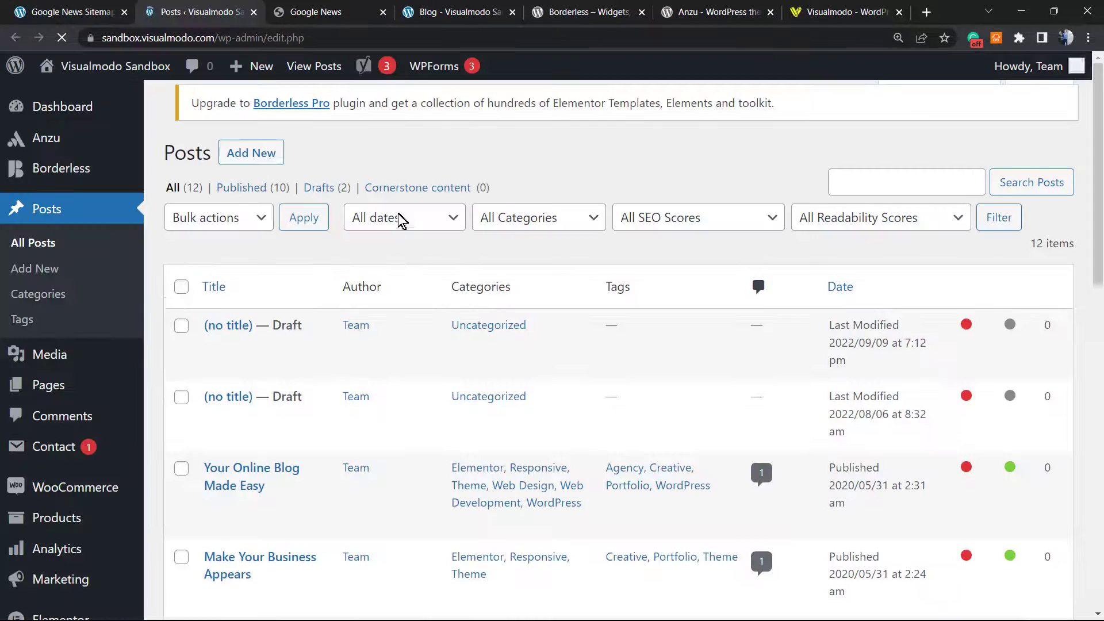
scroll(352, 323, "down", 12)
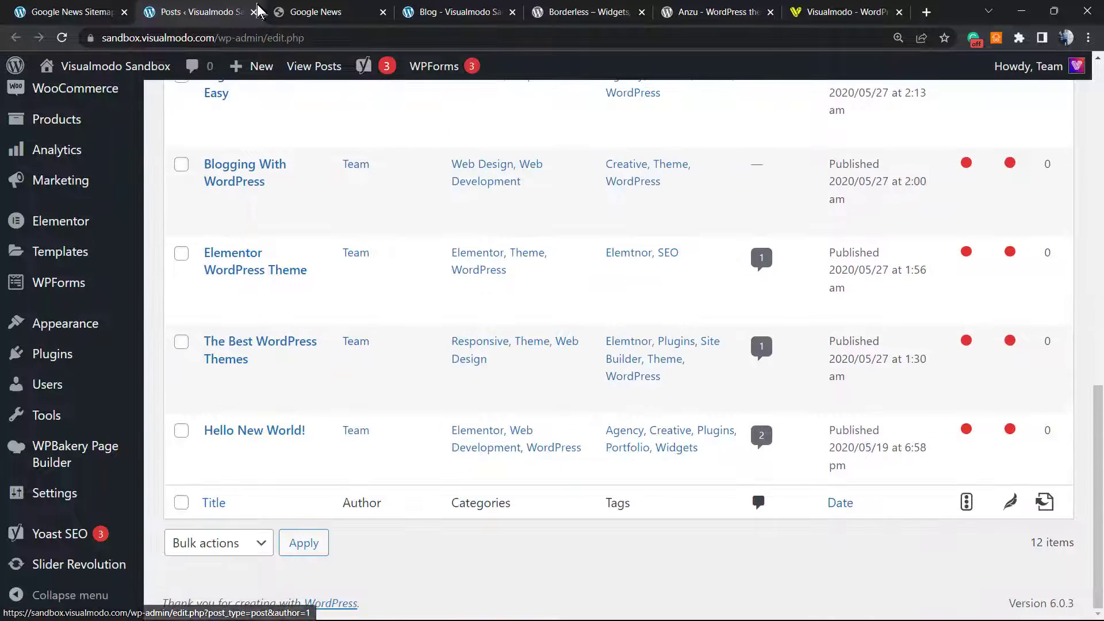
left_click(254, 11)
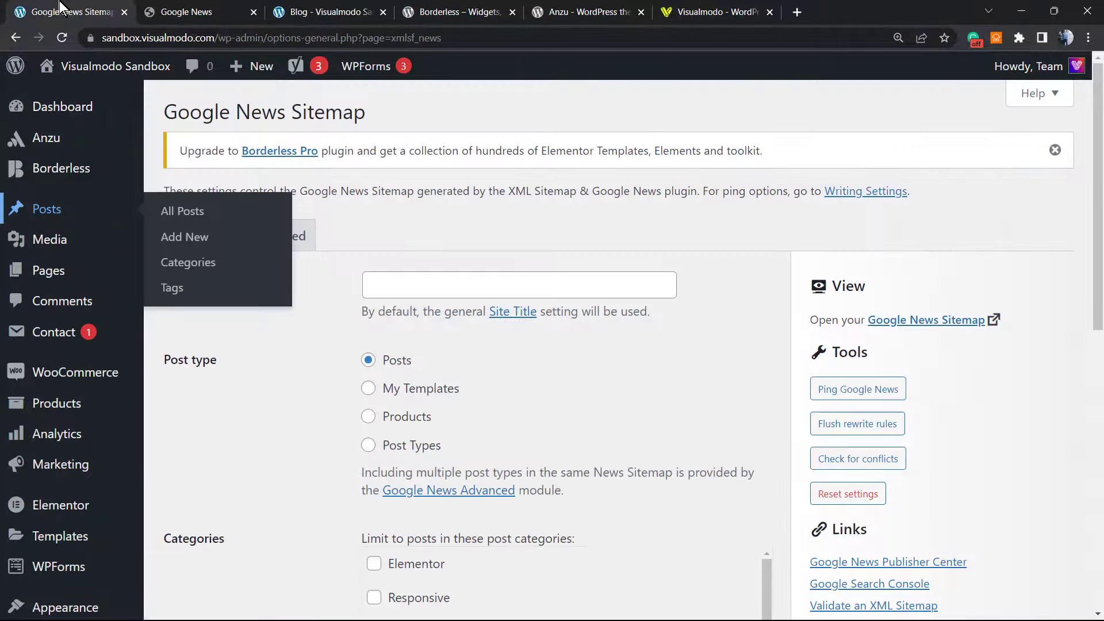
Save the Google News Sitemap settings with Posts as the post type and every category limit left unselected.
scroll(439, 402, "down", 3)
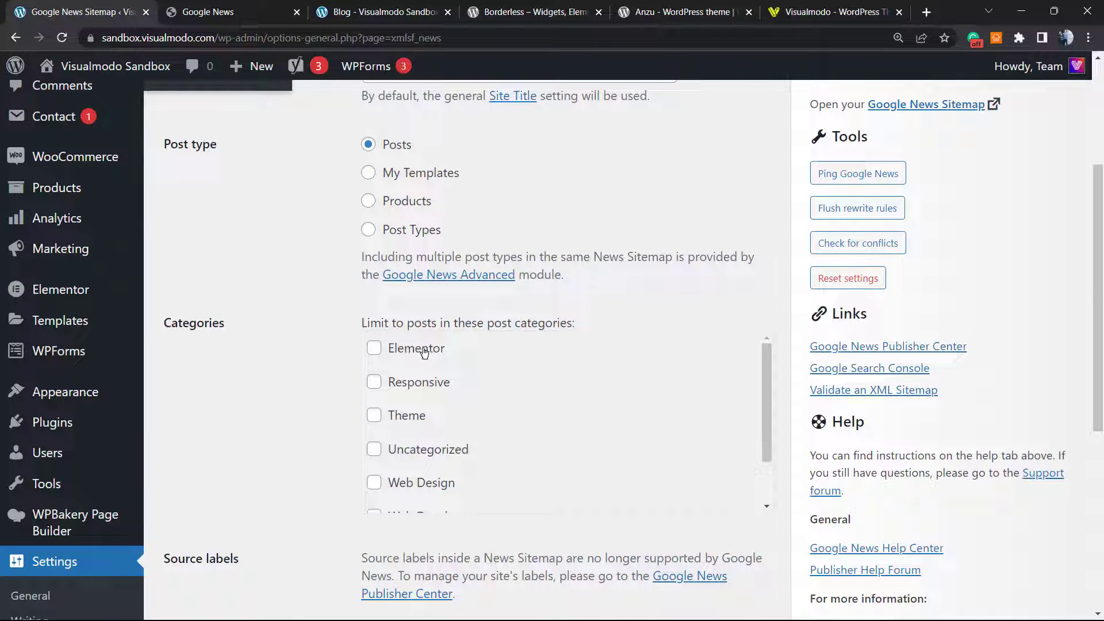
scroll(442, 388, "down", 1)
scroll(442, 402, "up", 1)
scroll(424, 422, "down", 4)
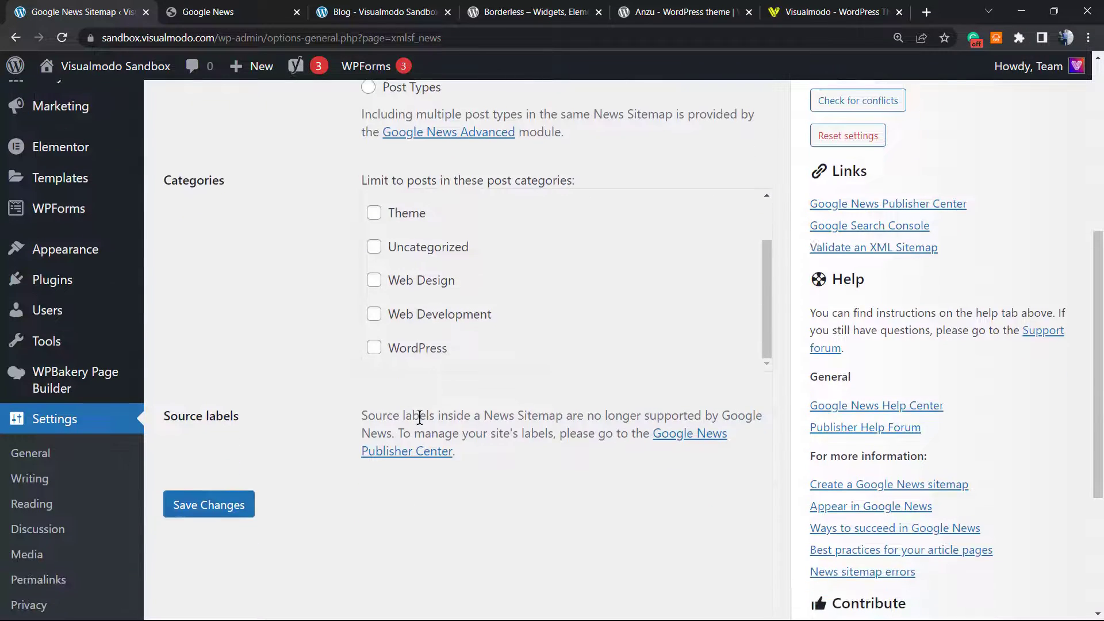
scroll(419, 419, "up", 3)
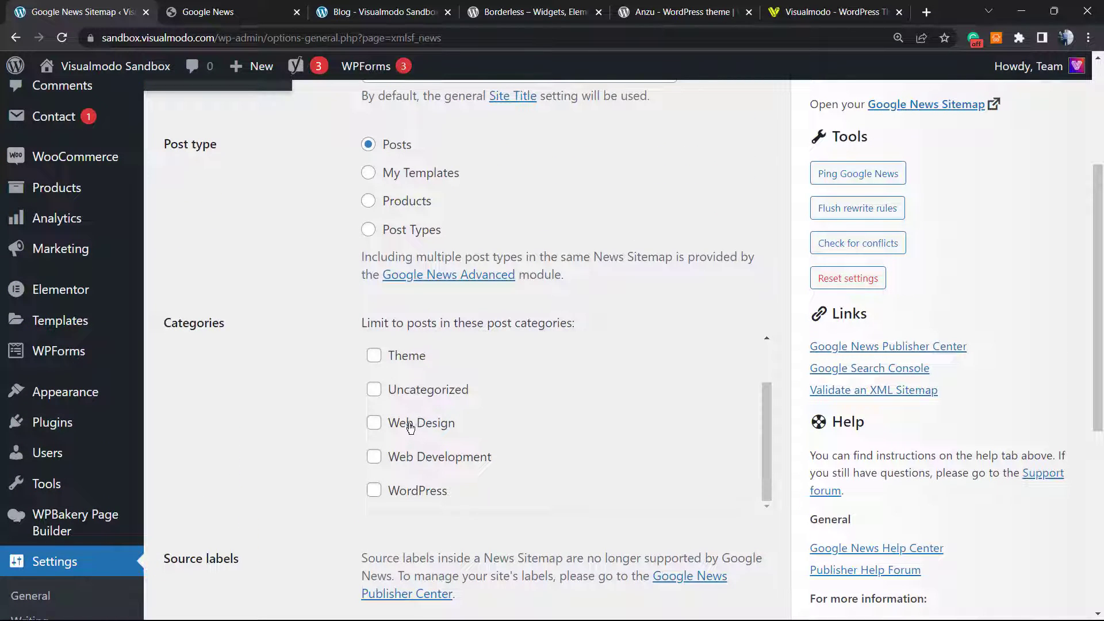
left_click(410, 427)
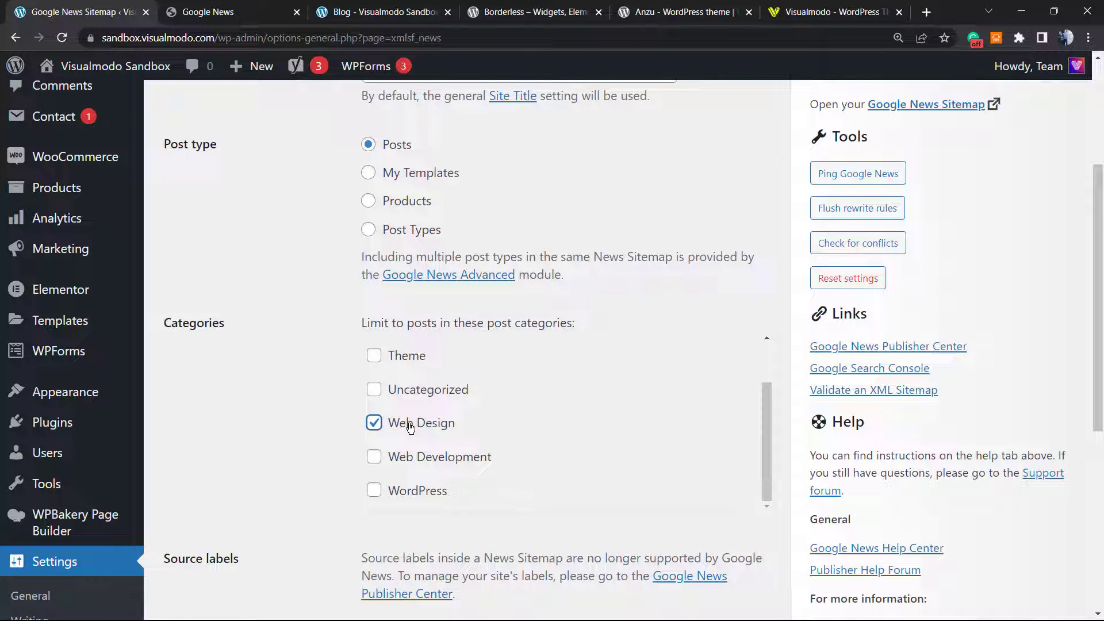
left_click(410, 426)
scroll(391, 426, "down", 3)
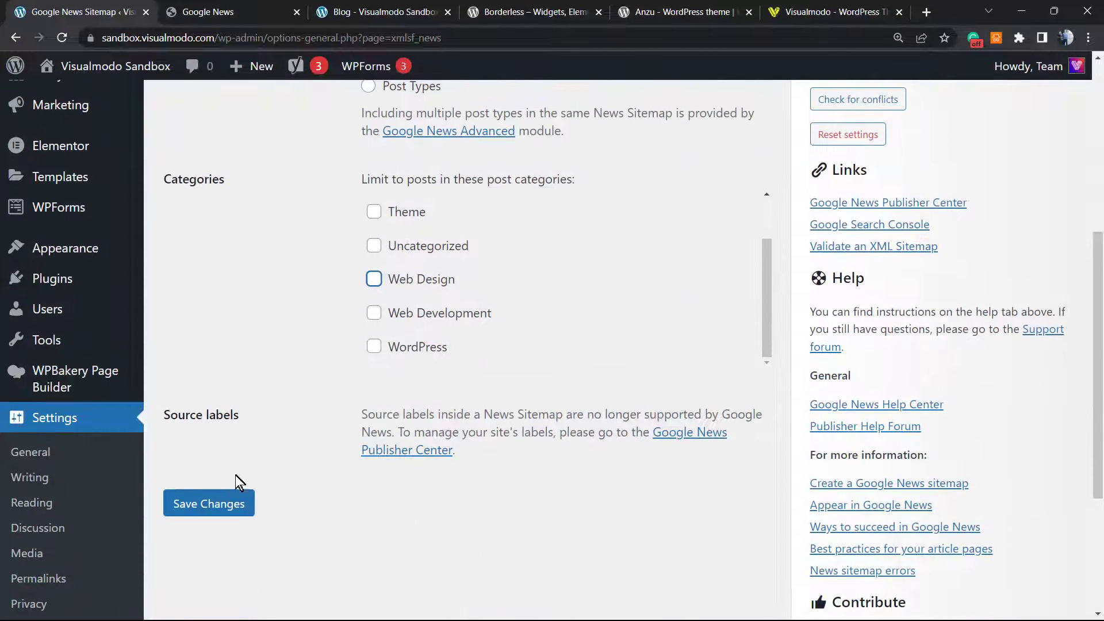
left_click(233, 503)
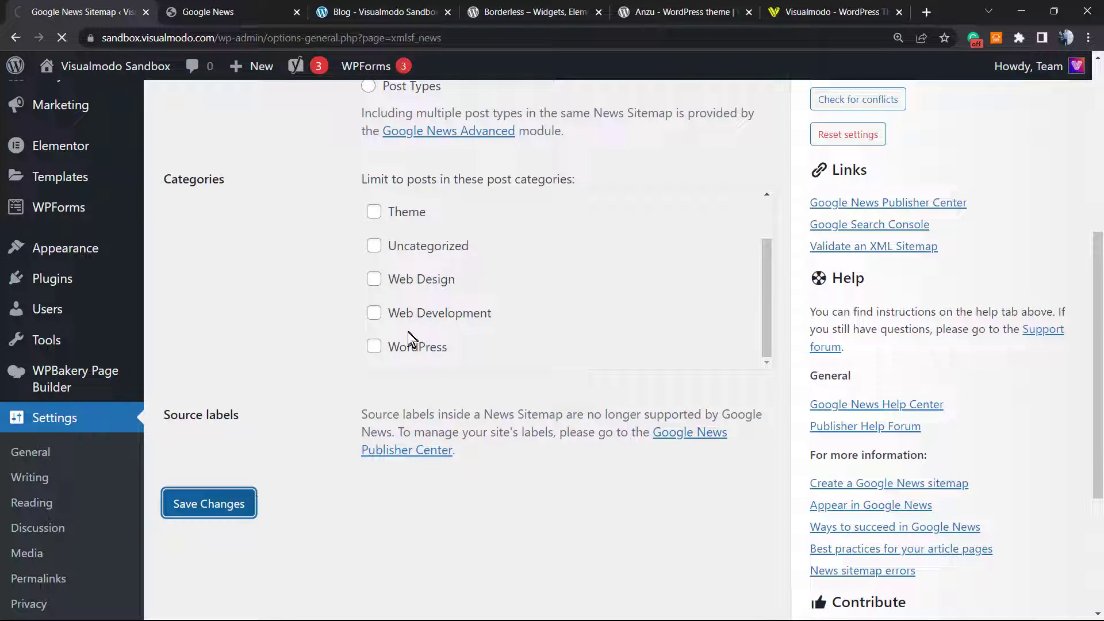
Open the site's generated Google News Sitemap from the plugin settings and select its web address.
scroll(408, 332, "up", 2)
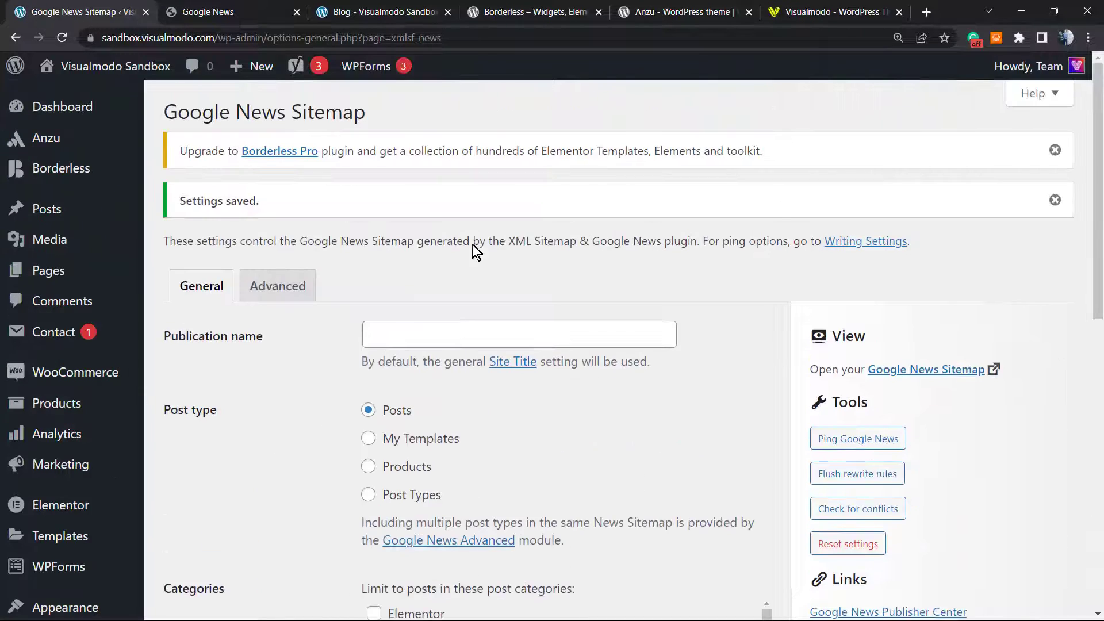
left_click(910, 370)
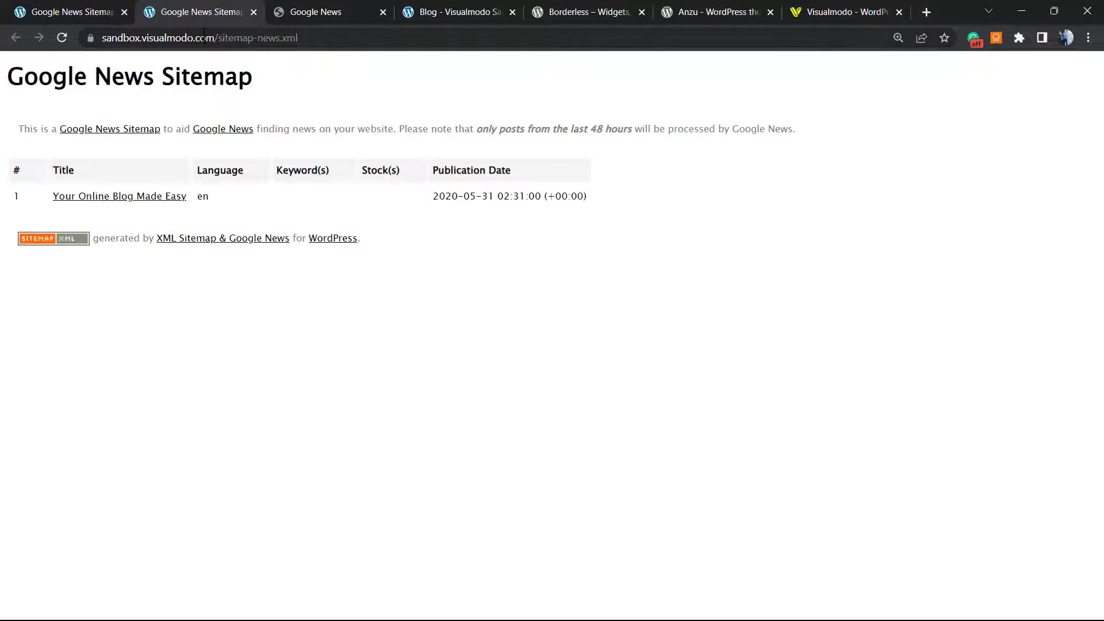
double_click(205, 36)
triple_click(205, 36)
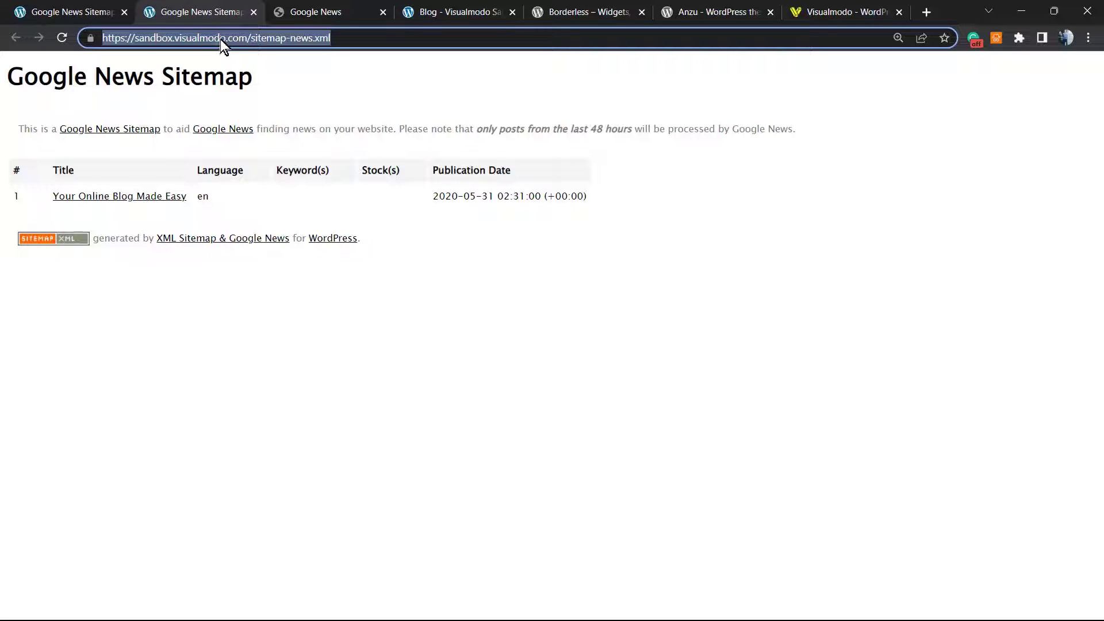
Return to the Google News Sitemap settings and examine the tools, publisher links, and help resources offered there.
left_click(65, 12)
scroll(753, 343, "down", 1)
scroll(754, 343, "down", 6)
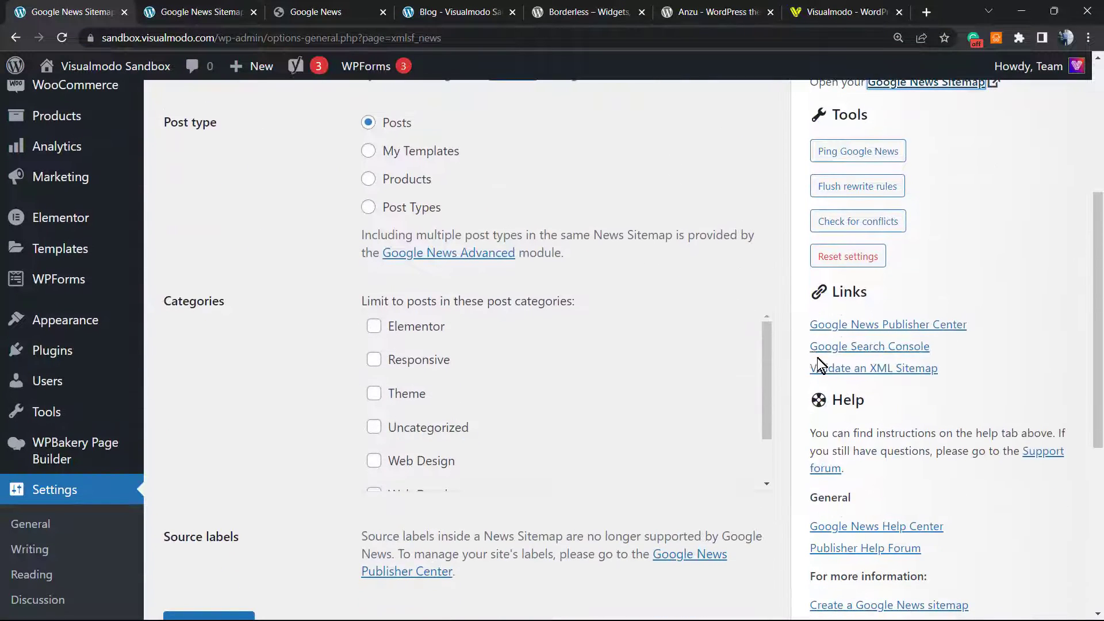
scroll(885, 311, "down", 2)
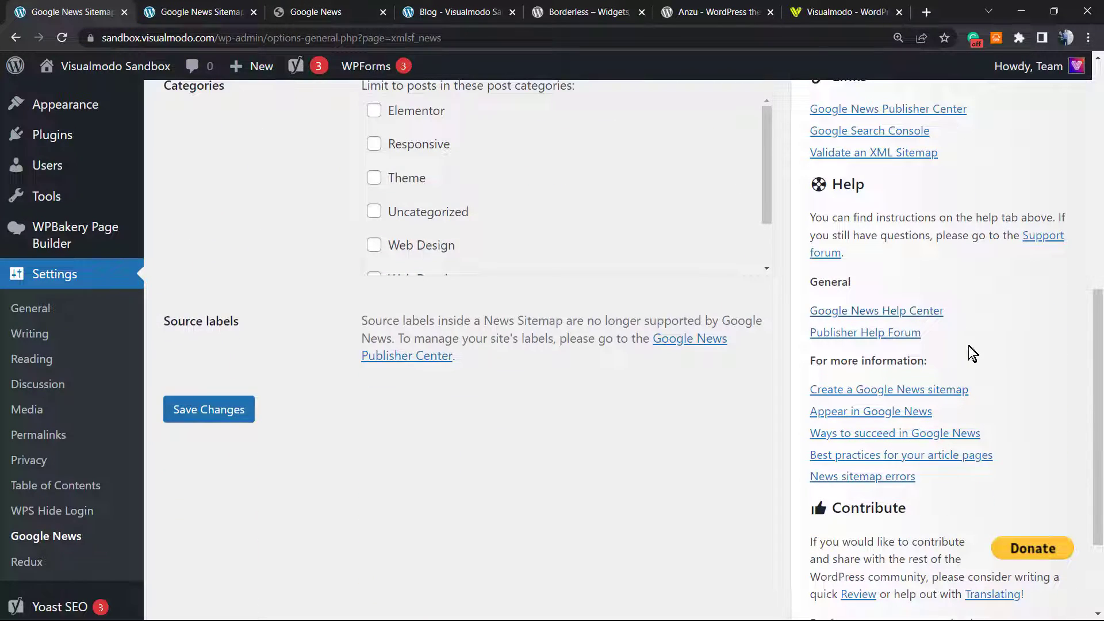
scroll(877, 347, "up", 4)
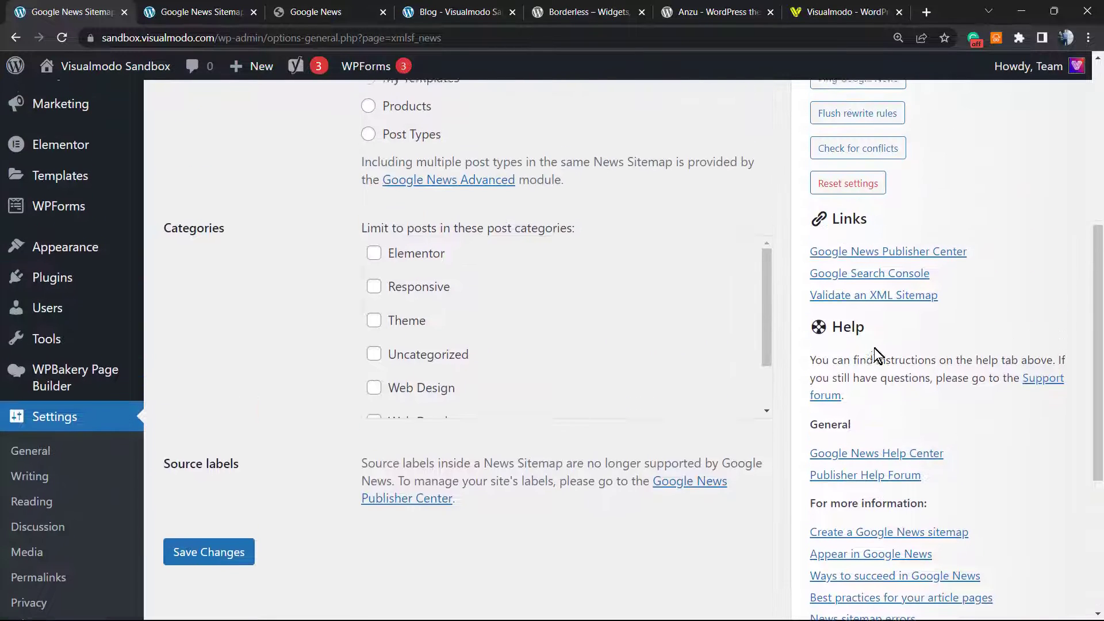
scroll(825, 313, "up", 1)
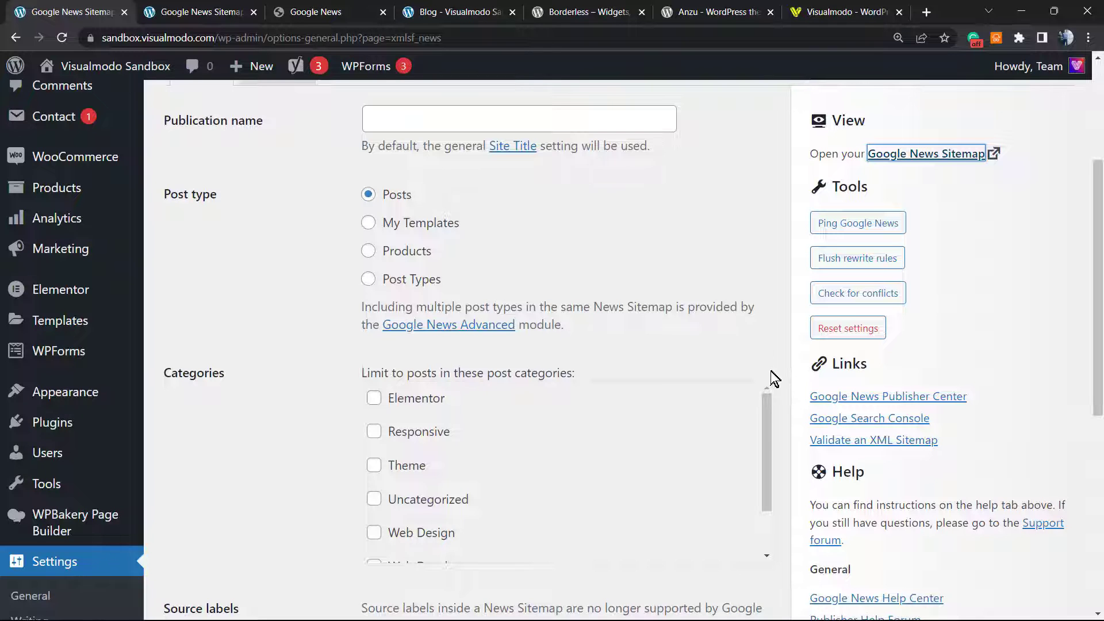
scroll(772, 395, "down", 1)
scroll(855, 370, "down", 4)
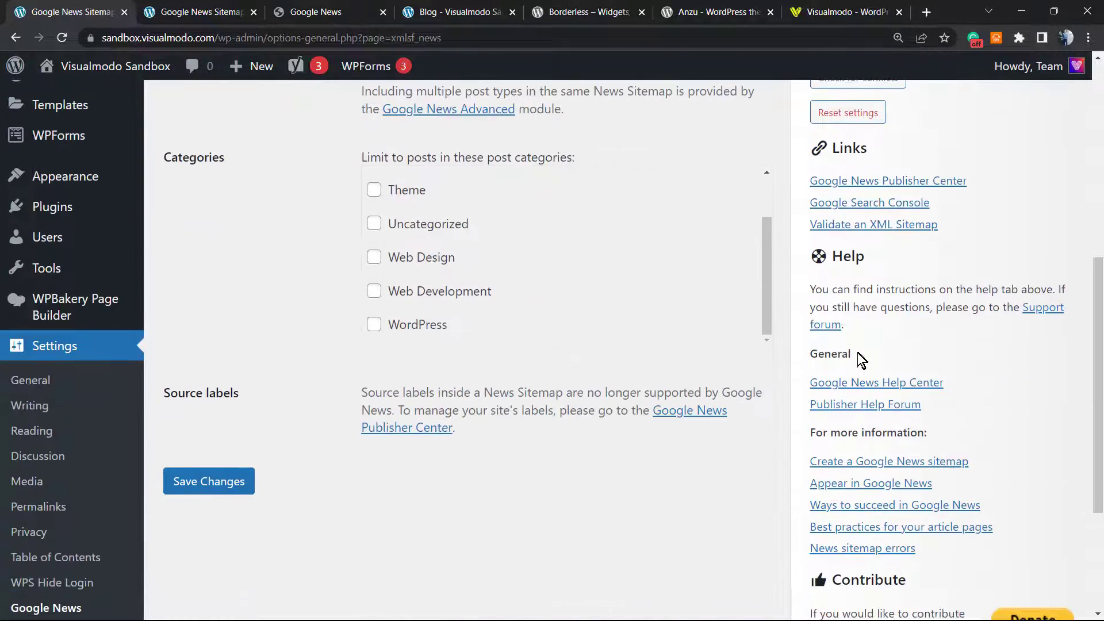
scroll(858, 358, "down", 3)
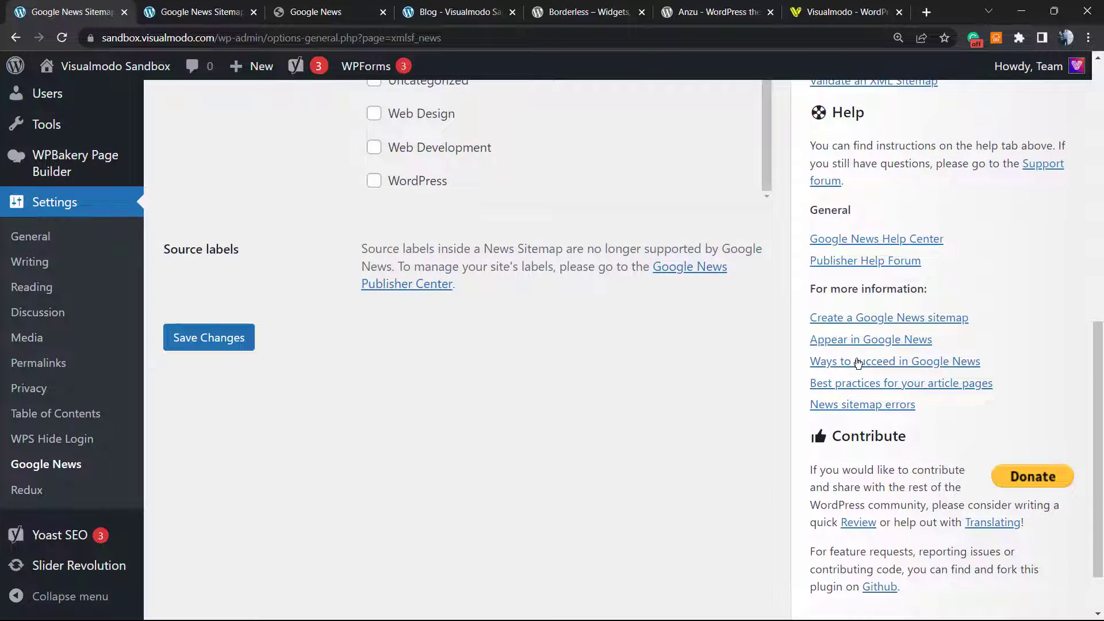
scroll(857, 353, "up", 7)
scroll(856, 363, "up", 3)
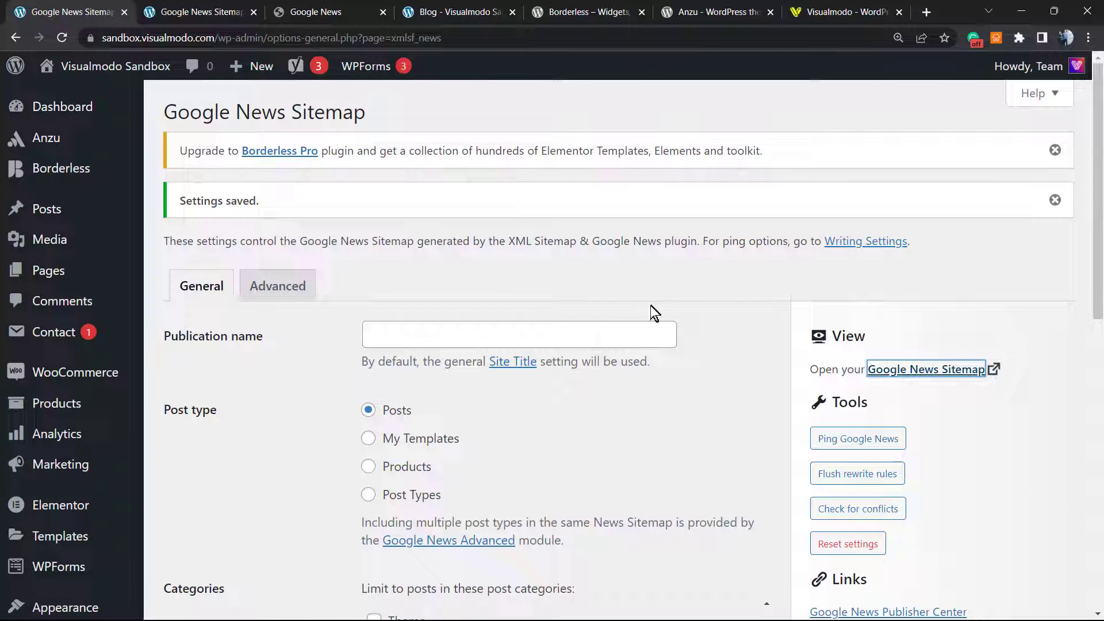
Switch to the open Google News home page and look through its news sections.
left_click(311, 10)
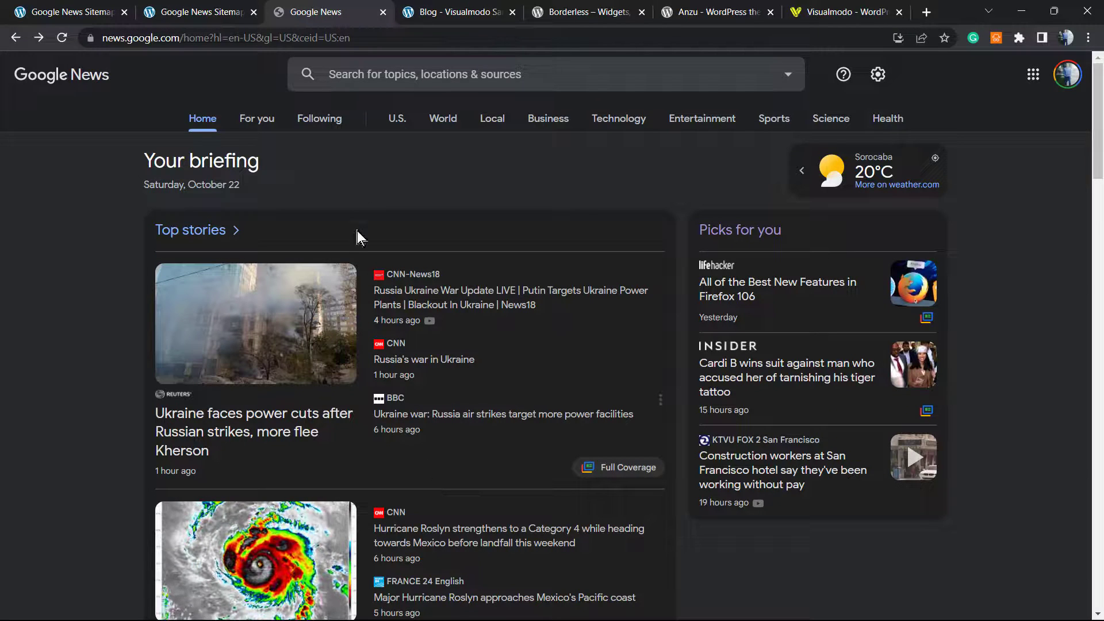
scroll(357, 230, "down", 9)
scroll(376, 306, "down", 12)
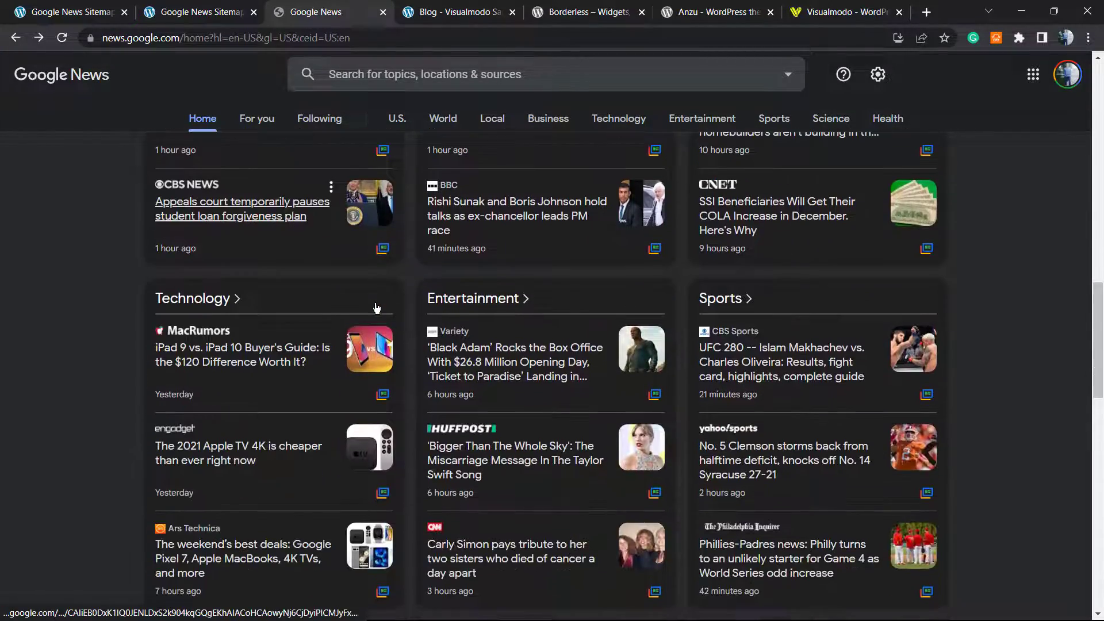
scroll(369, 305, "down", 9)
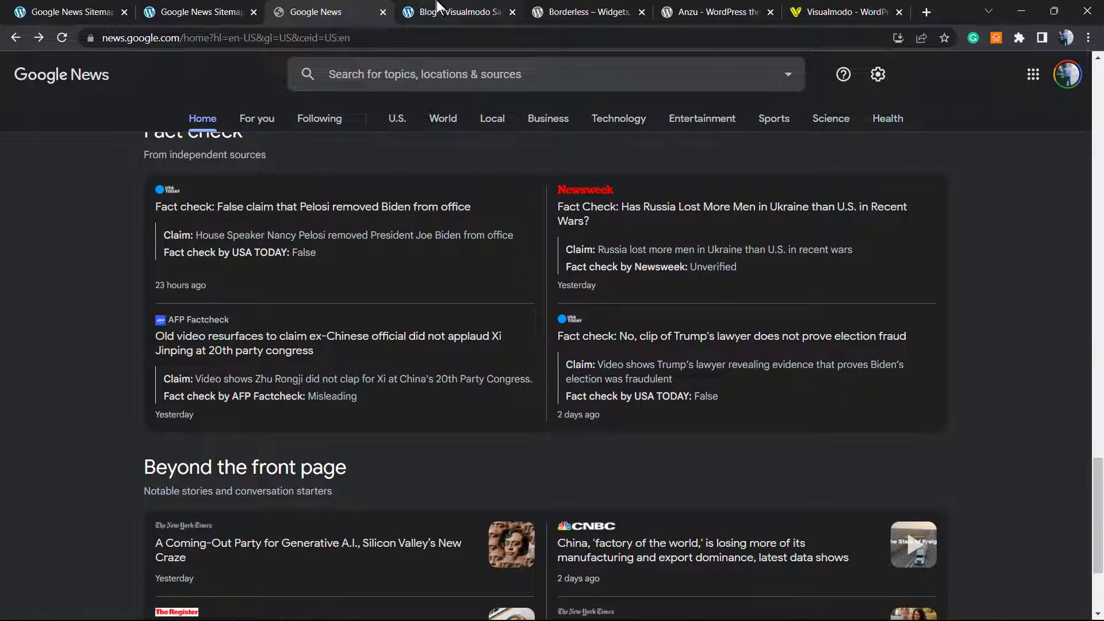
View the site's public blog page alongside the Google News Sitemap settings page.
left_click(451, 12)
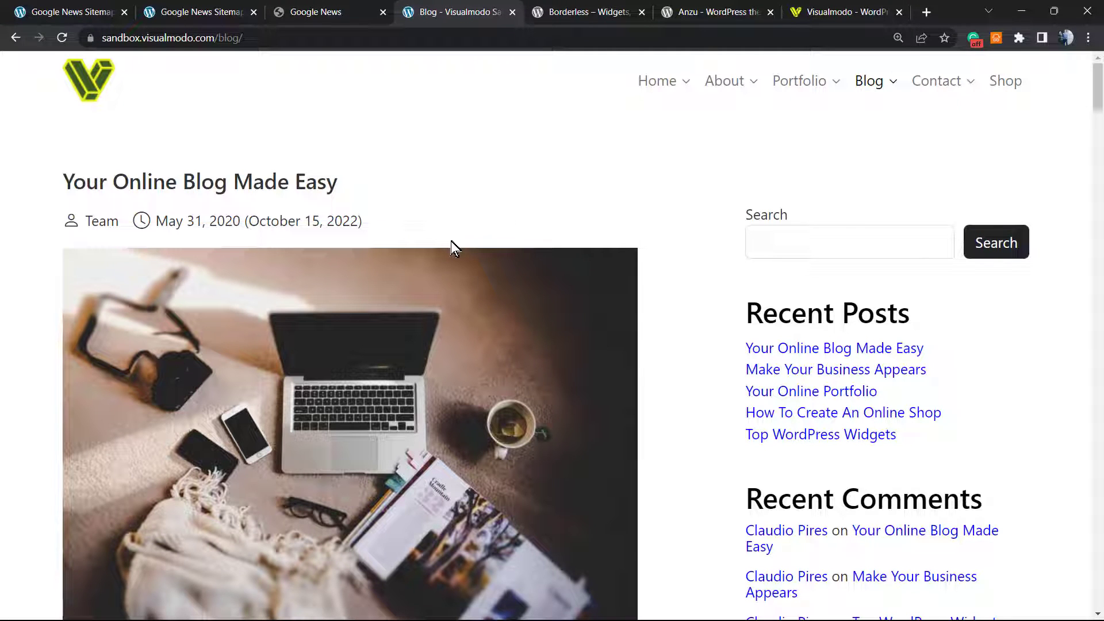
left_click(81, 10)
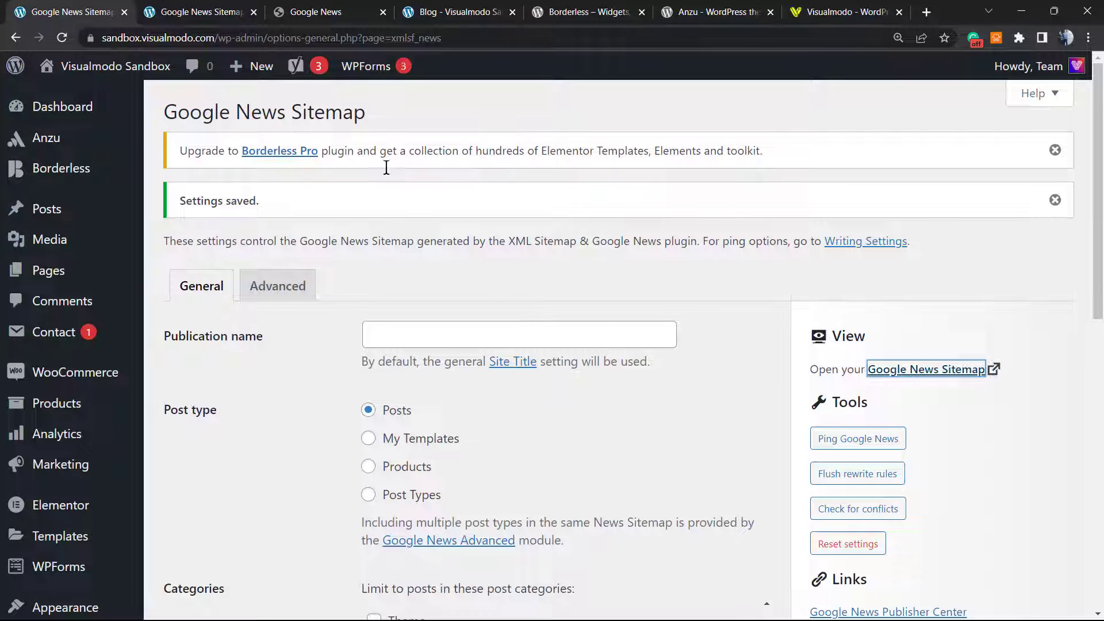
left_click(468, 11)
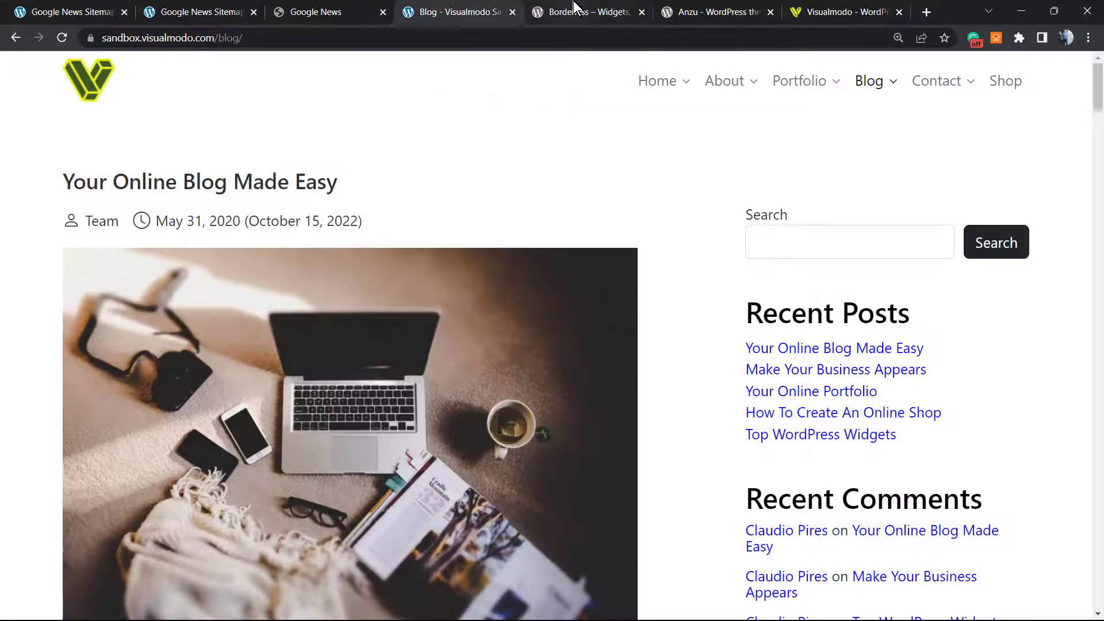
View the WordPress.org pages of the Borderless plugin and the Anzu theme, highlighting each name.
left_click(575, 11)
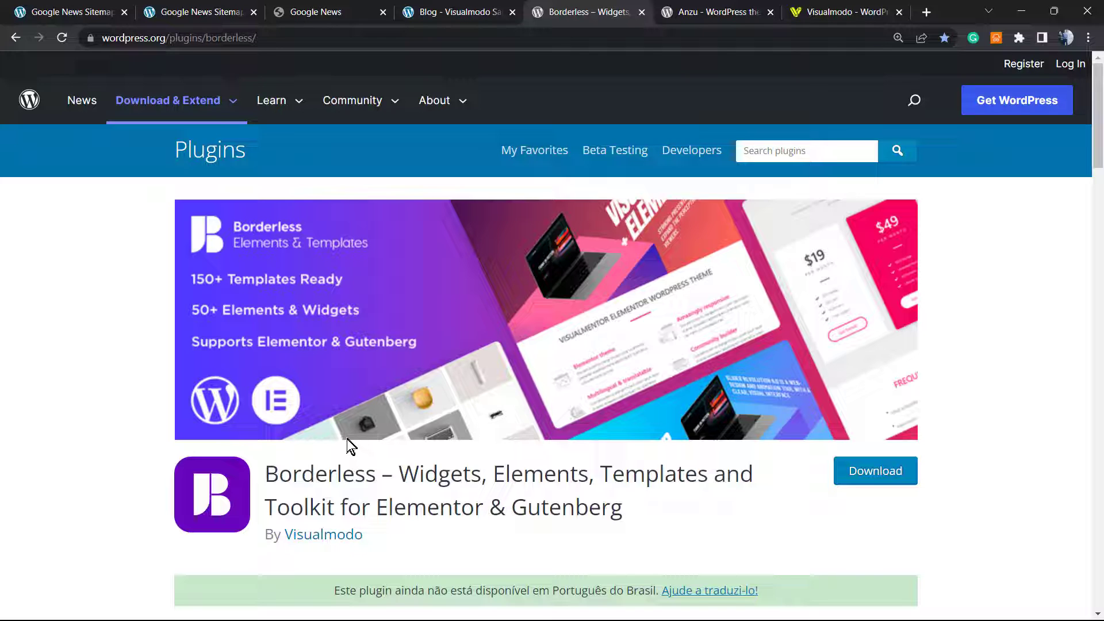
double_click(285, 466)
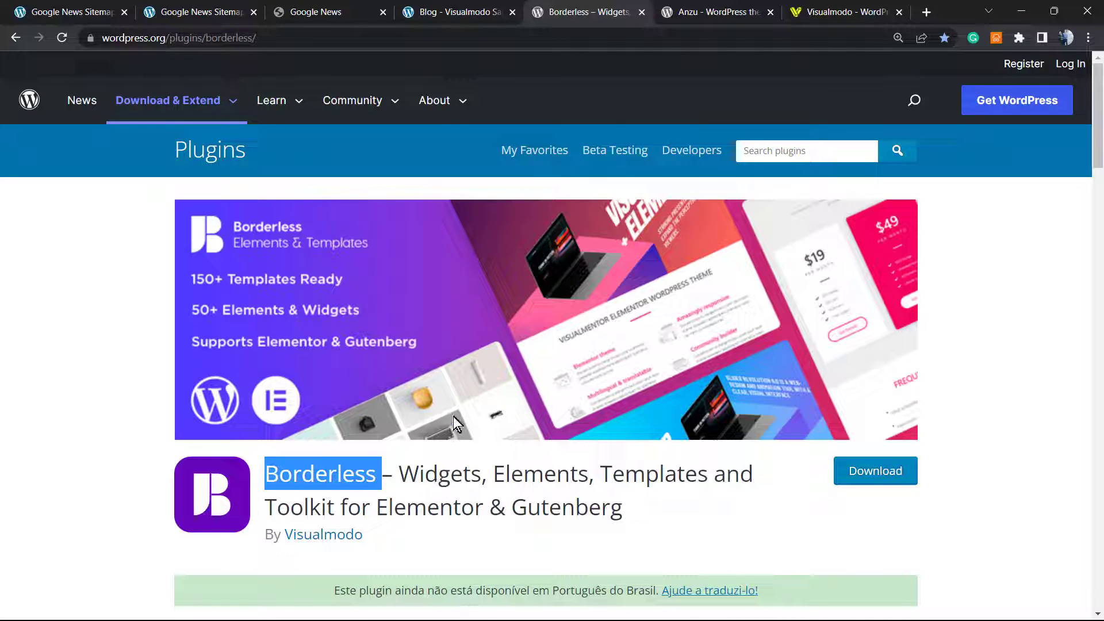
left_click(694, 17)
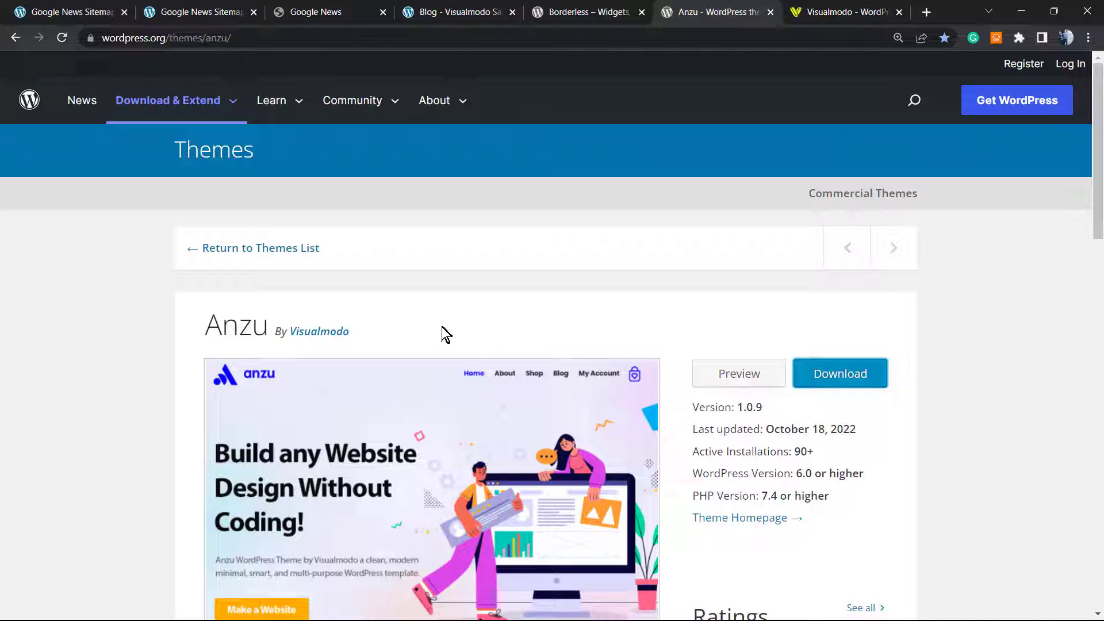
double_click(214, 324)
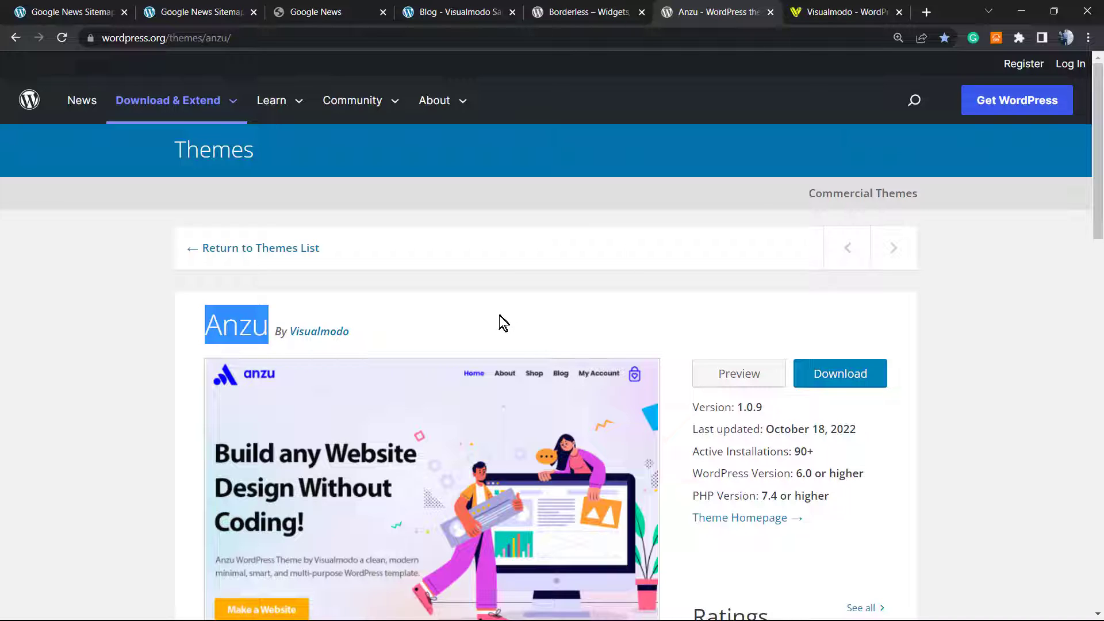
Switch to the Visualmodo website and open its Templates Library.
left_click(823, 10)
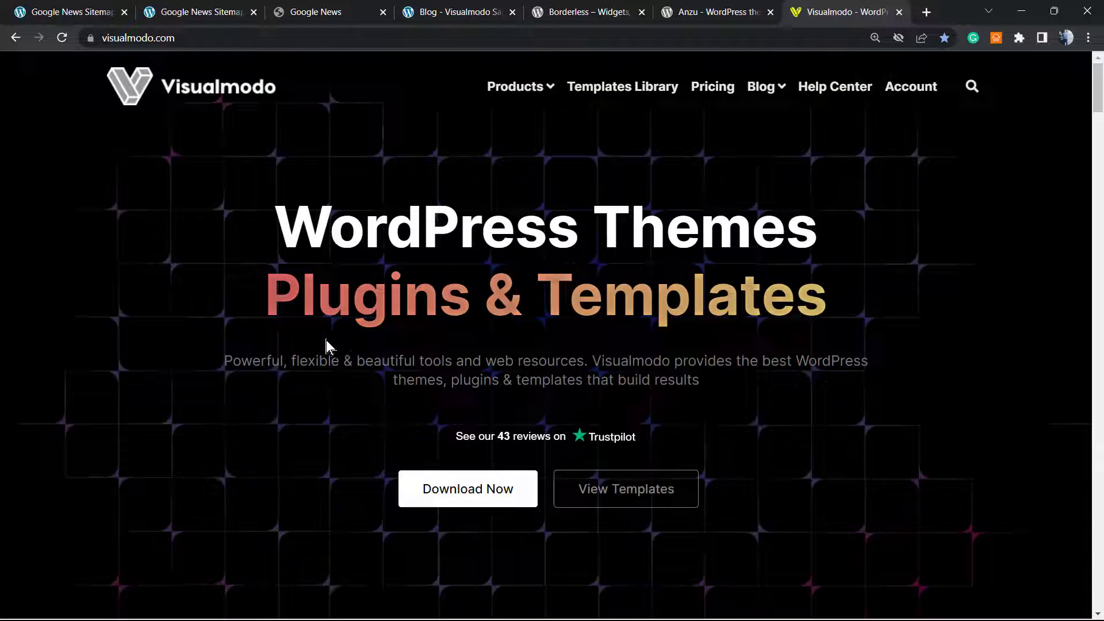
left_click(653, 102)
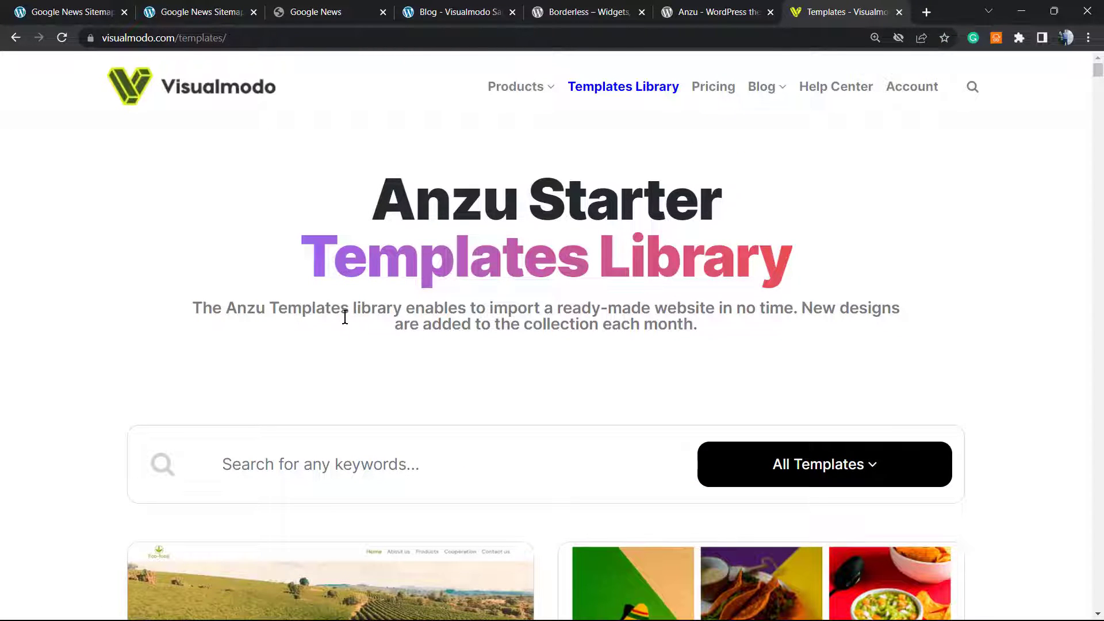
Look through the ready-made website designs in the Anzu Starter Templates Library, checking their previews and categories.
scroll(345, 316, "down", 5)
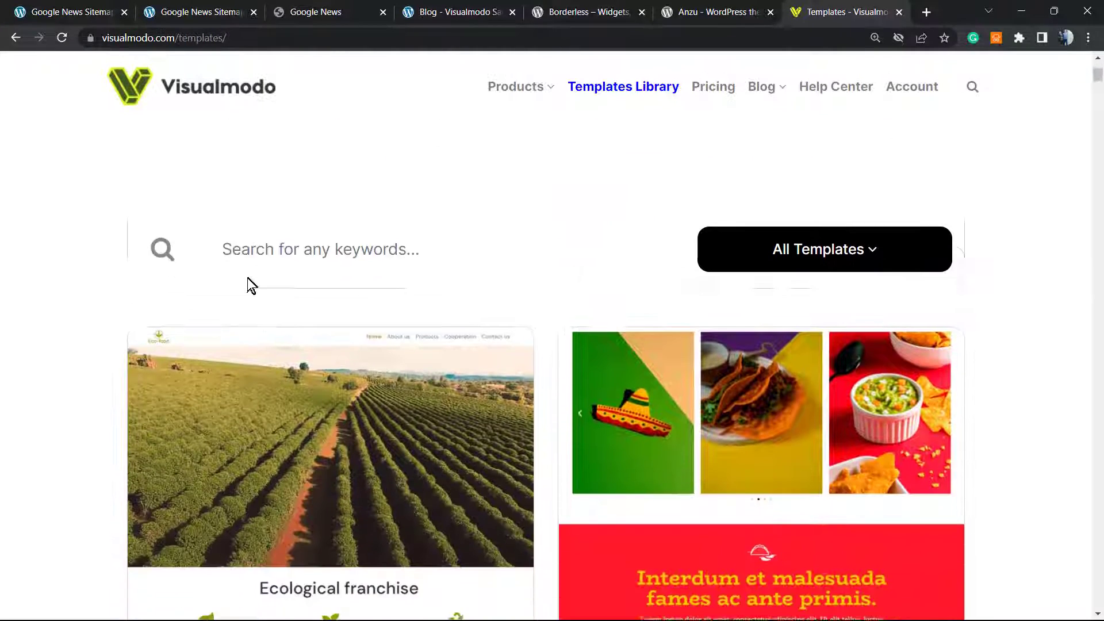
scroll(253, 281, "down", 10)
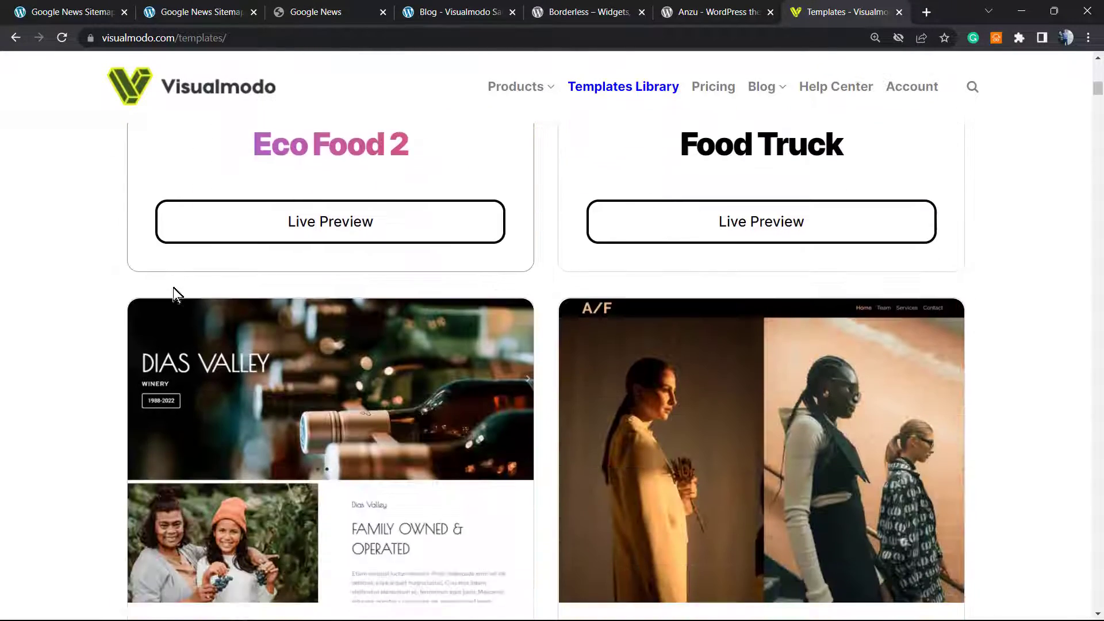
scroll(172, 292, "down", 1)
scroll(172, 292, "down", 9)
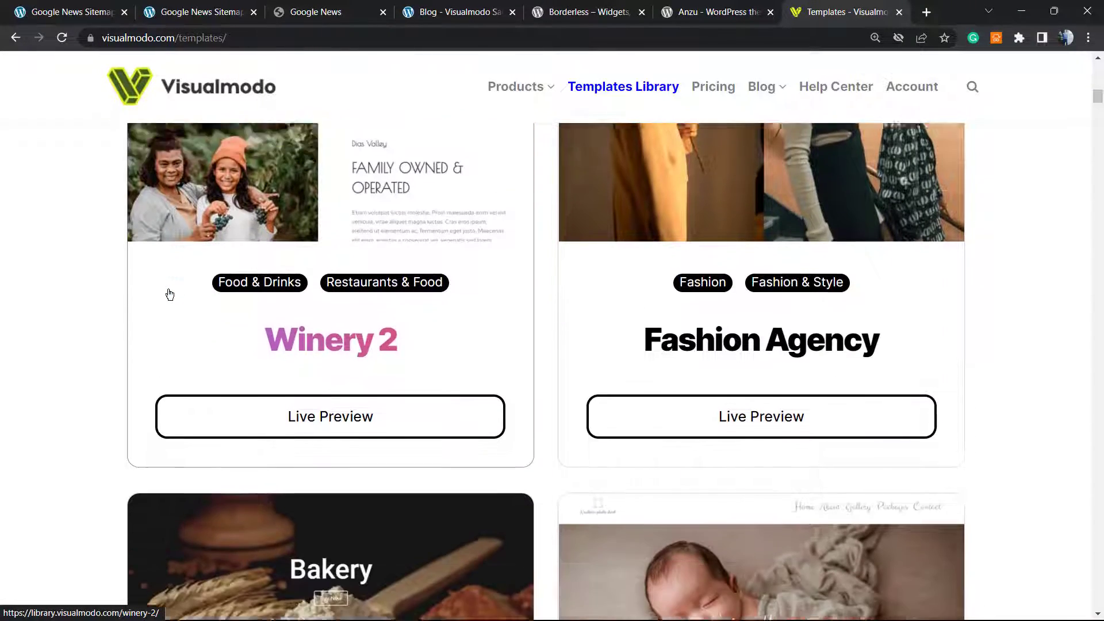
scroll(169, 294, "down", 5)
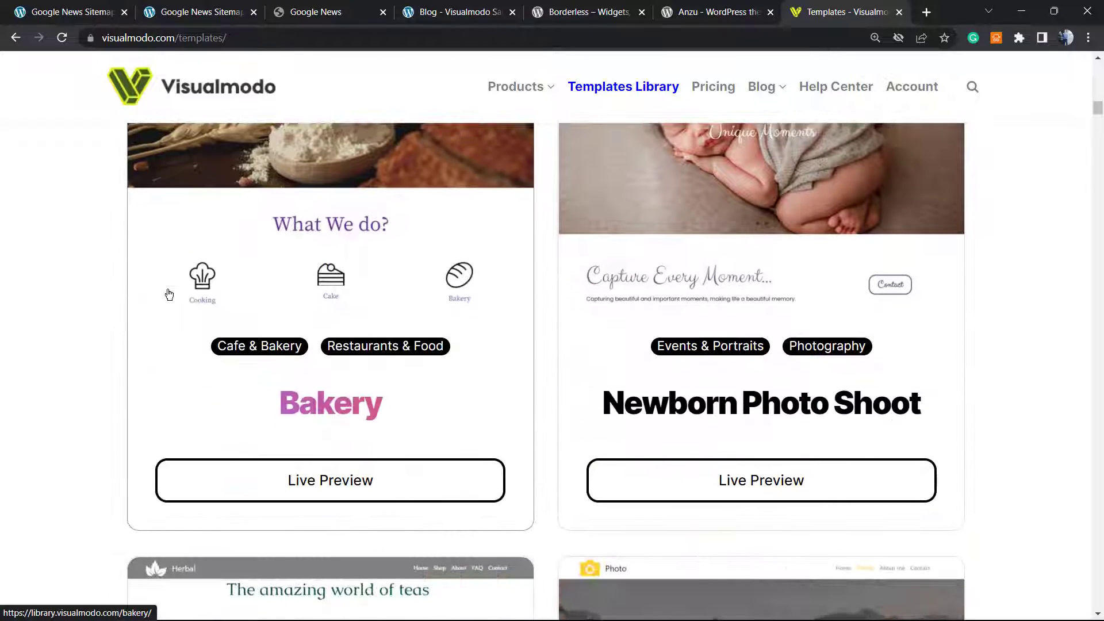
scroll(165, 295, "down", 12)
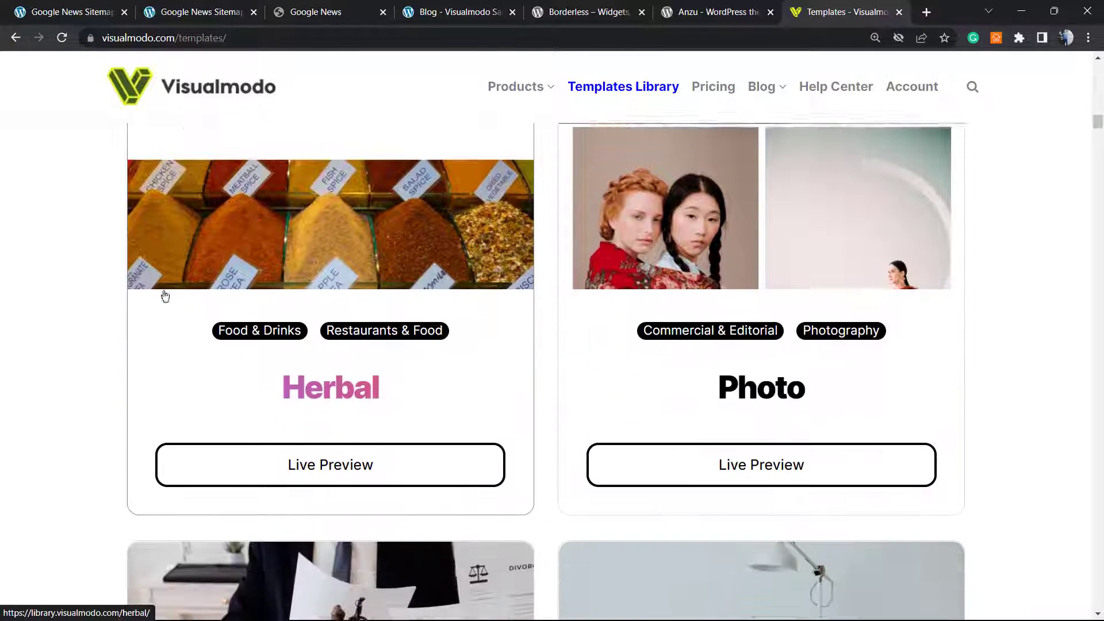
scroll(162, 297, "down", 7)
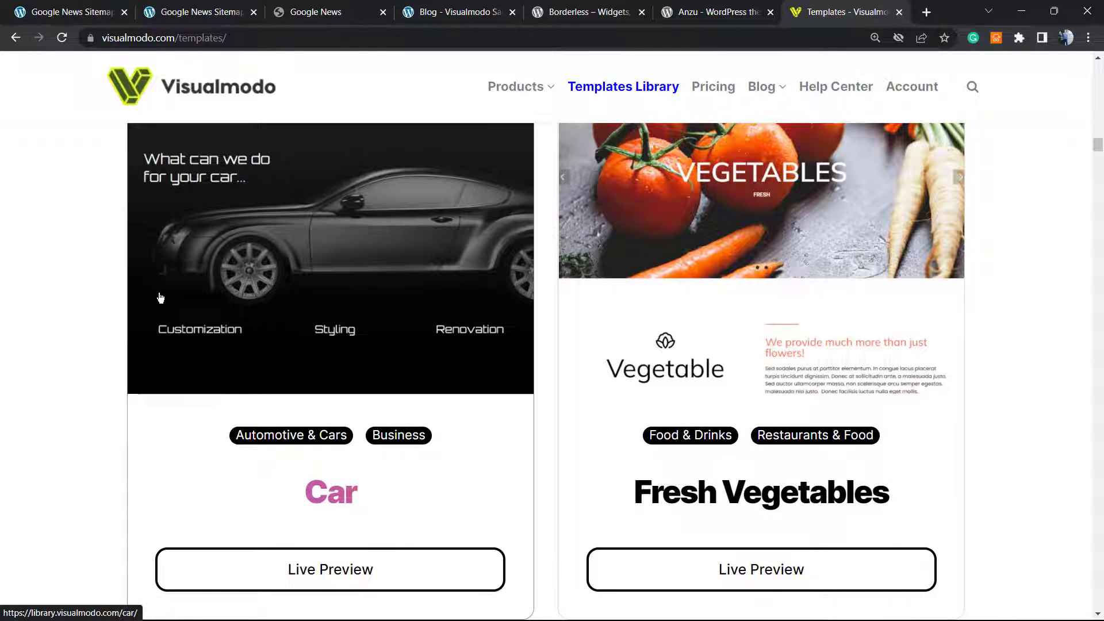
scroll(161, 297, "down", 8)
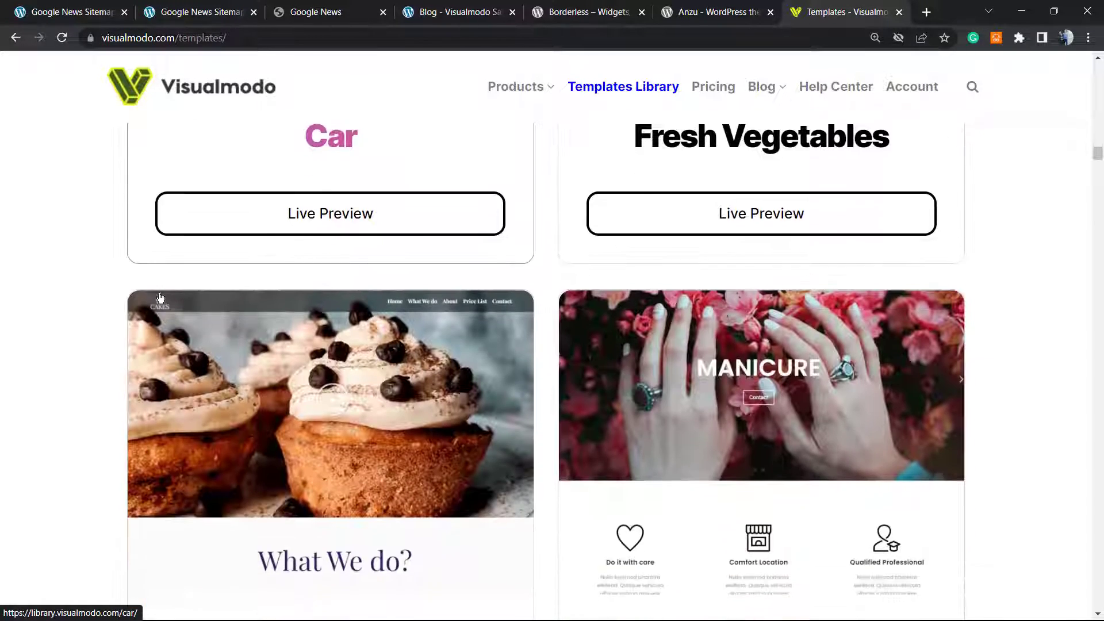
scroll(160, 297, "down", 10)
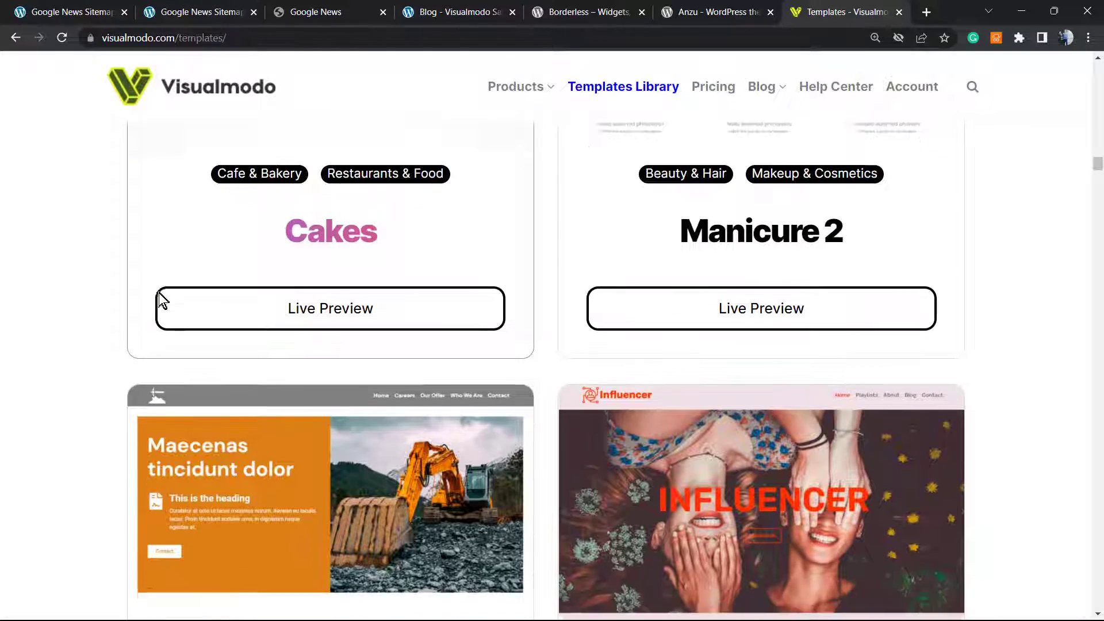
scroll(161, 297, "down", 15)
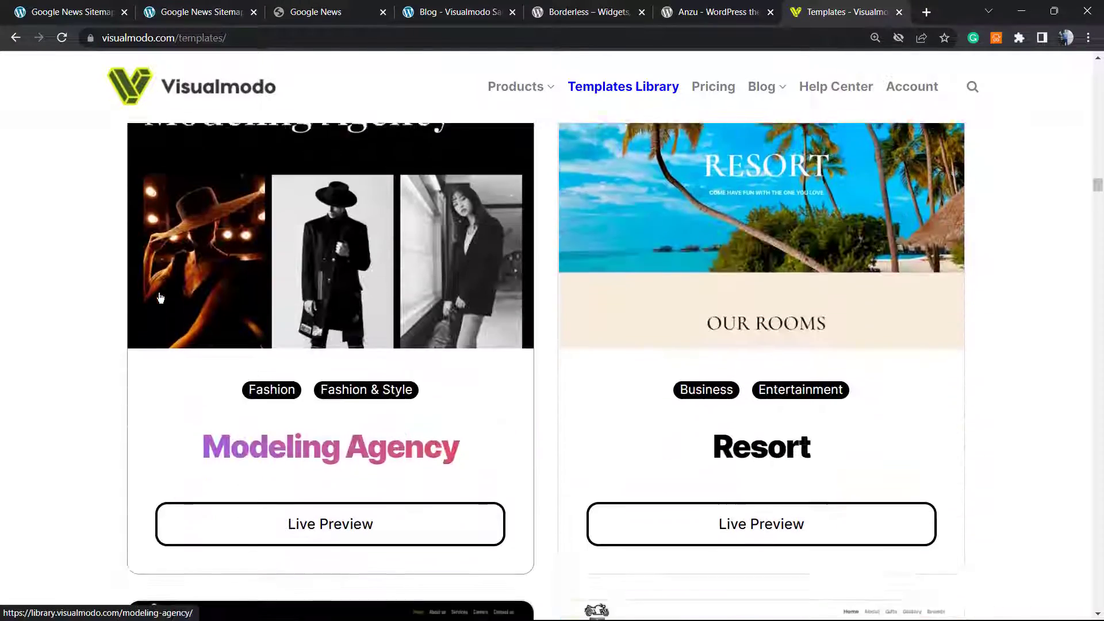
scroll(171, 352, "down", 13)
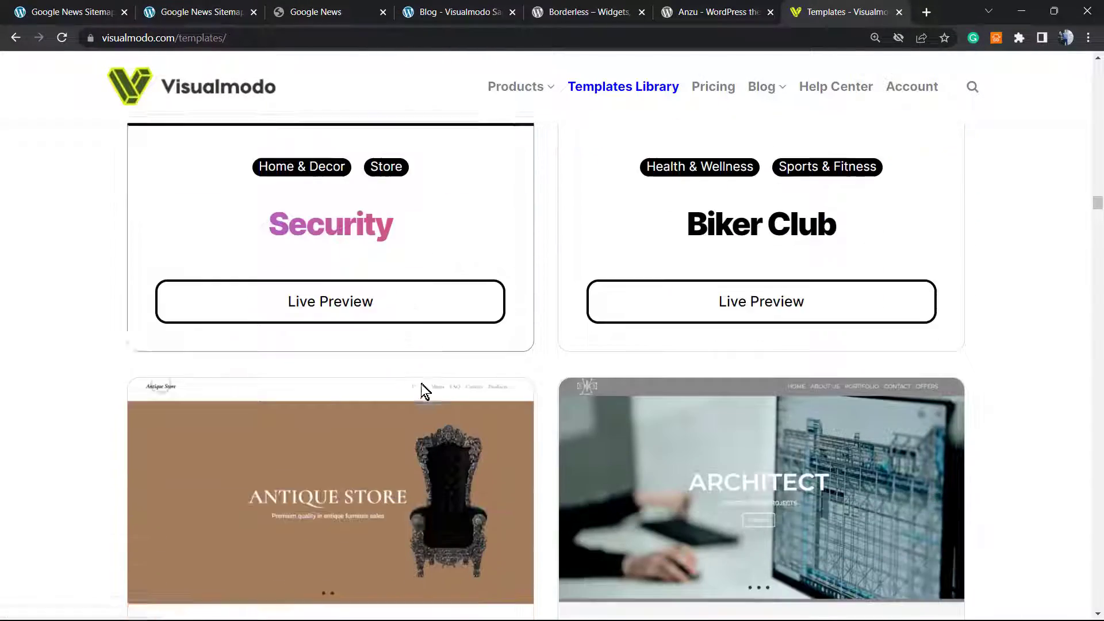
scroll(456, 387, "down", 15)
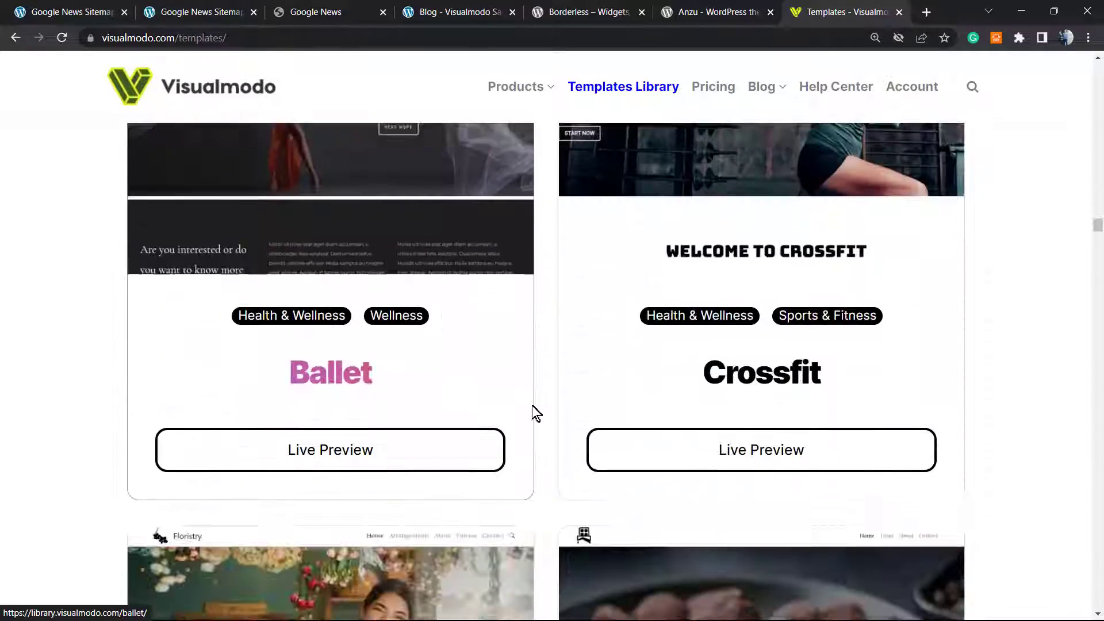
scroll(532, 405, "down", 14)
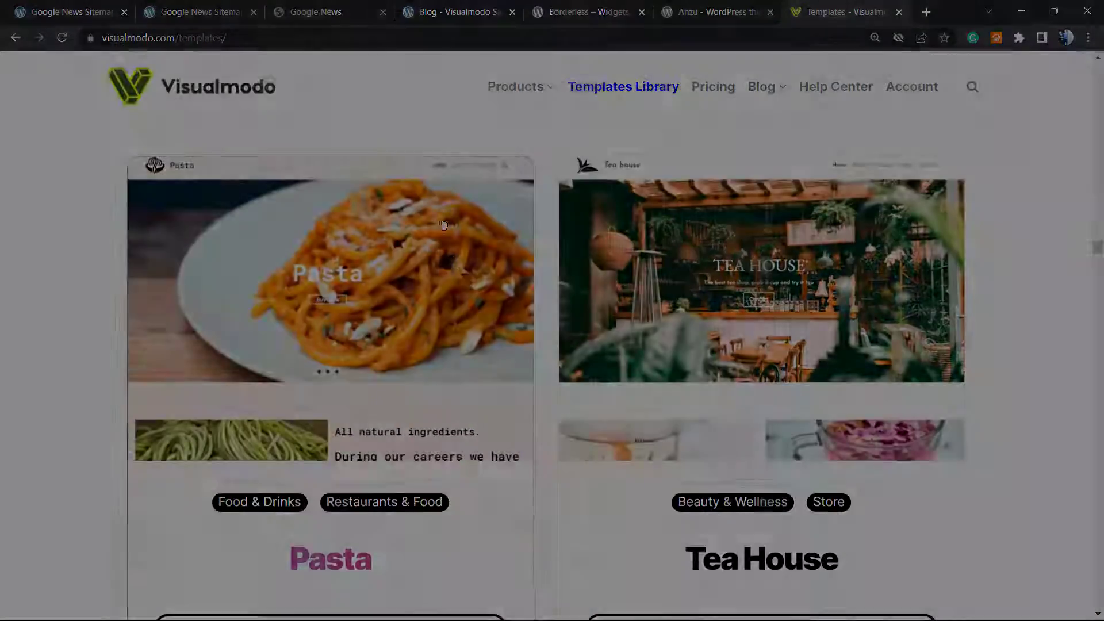